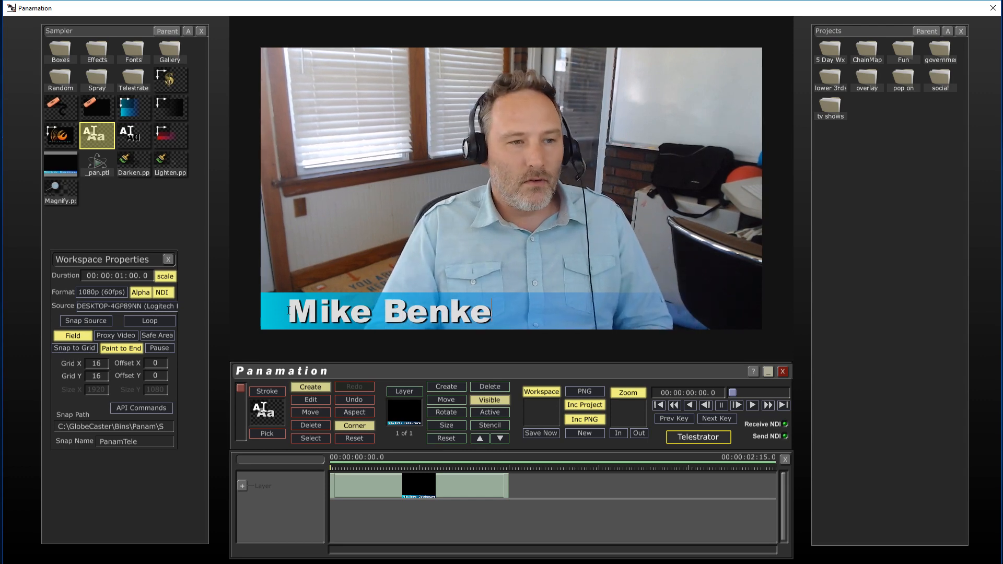
Place the gold dollar sign graphic over the lower-right part of the video.
left_click(172, 80)
left_click_drag(486, 182, 703, 231)
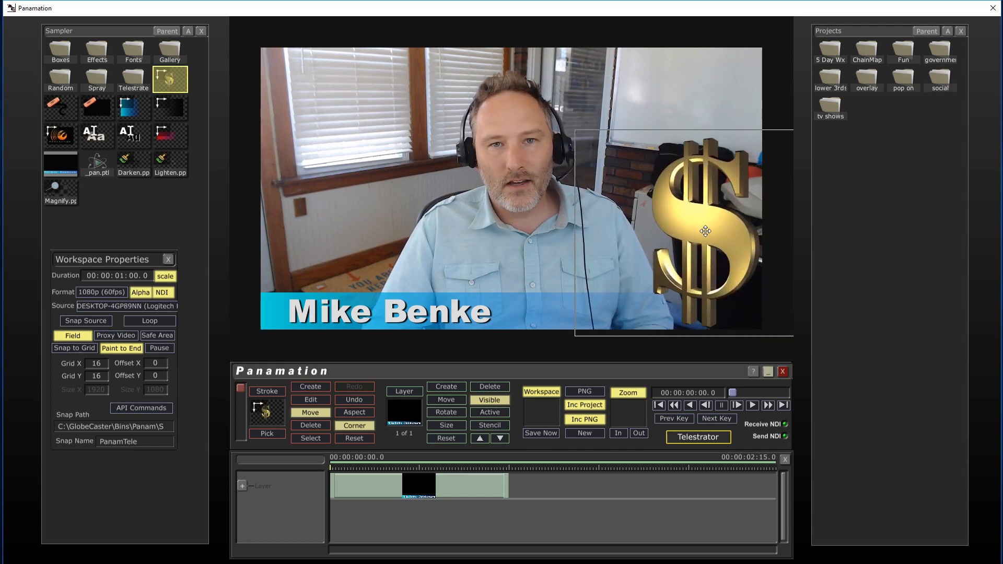
left_click_drag(708, 227, 702, 226)
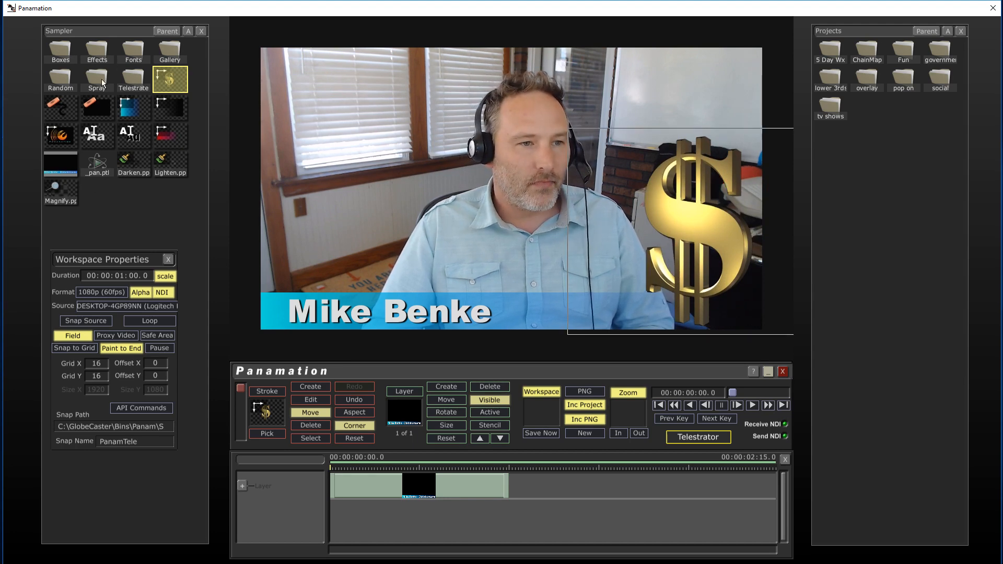
Open the Gallery folder and preview its over-the-shoulder graphics, including the green dodecahedron, the wire globe and _EllipseRtDots_OTS_ntsc.PNG.
double_click(168, 49)
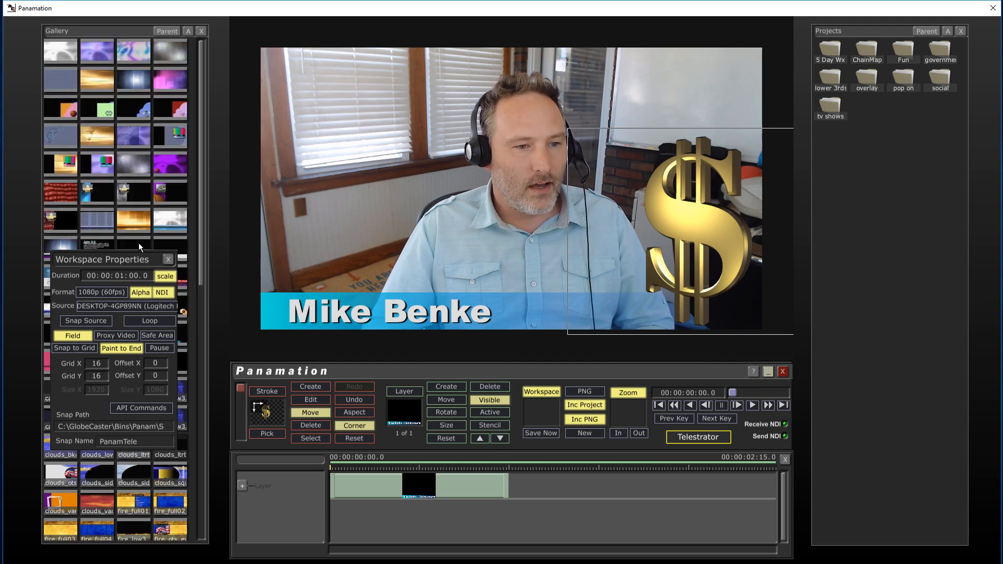
left_click(168, 260)
double_click(75, 107)
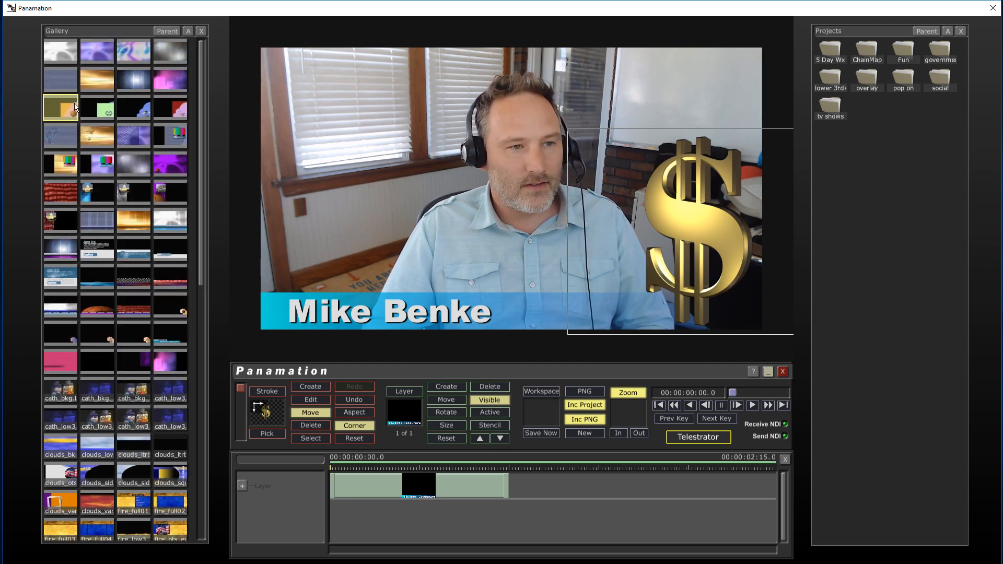
left_click(503, 305)
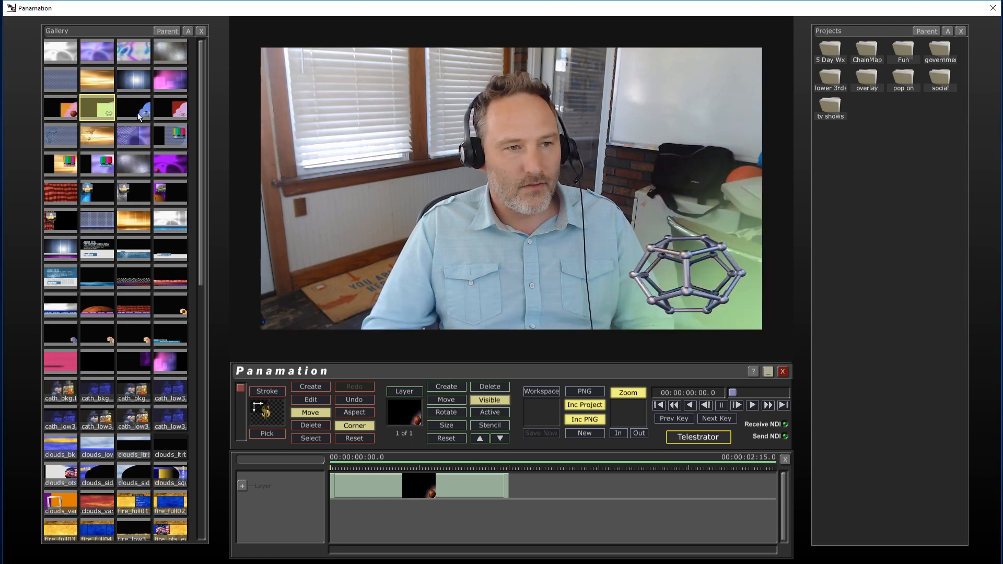
double_click(134, 110)
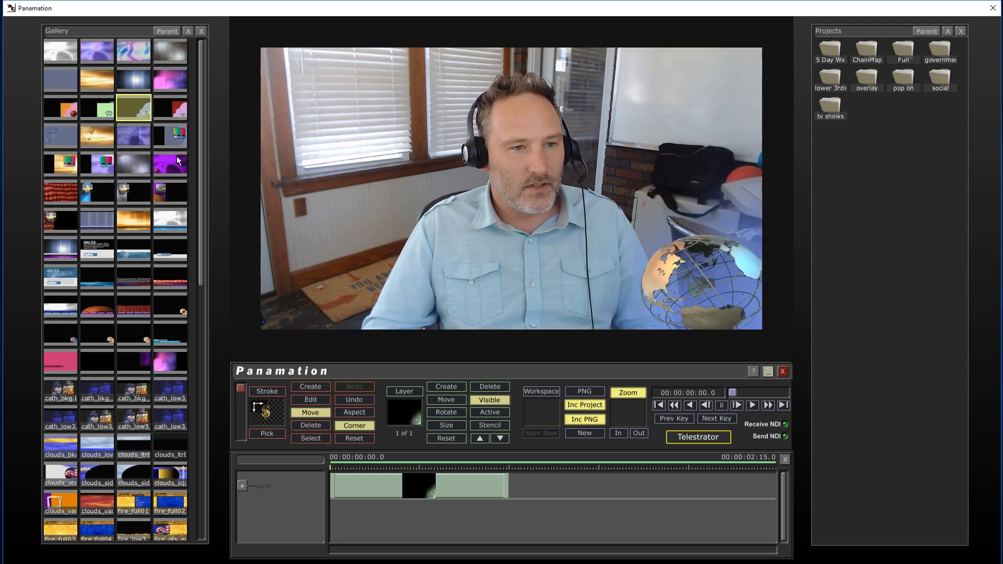
double_click(184, 140)
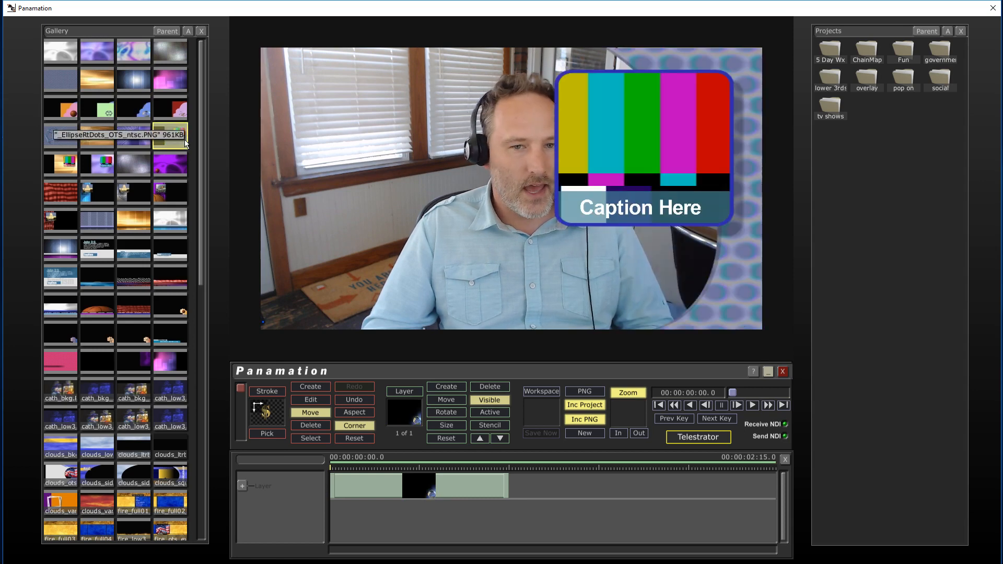
Preview the Surf and Turf side graphic and the basketball Sports News lower third over the video.
double_click(166, 199)
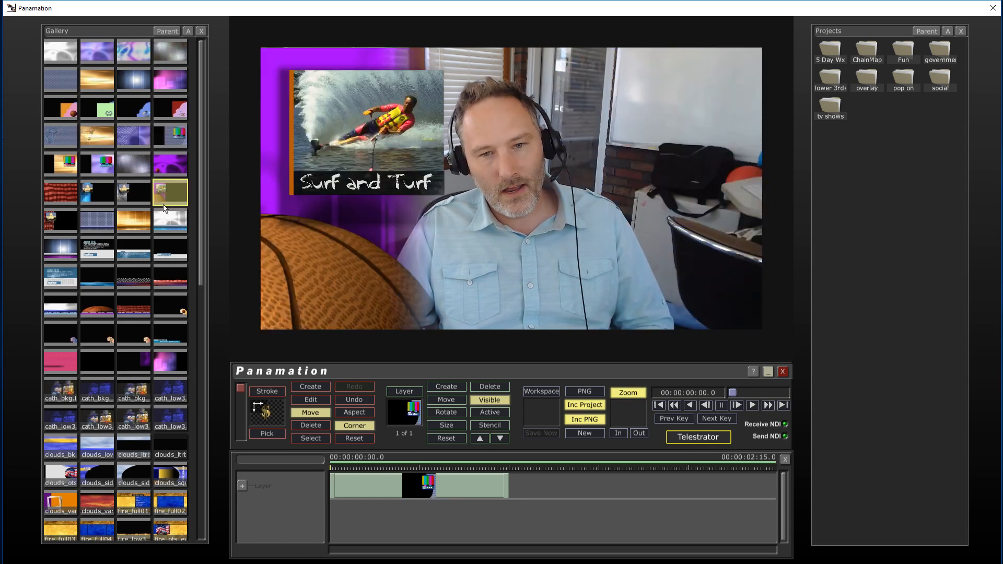
double_click(69, 337)
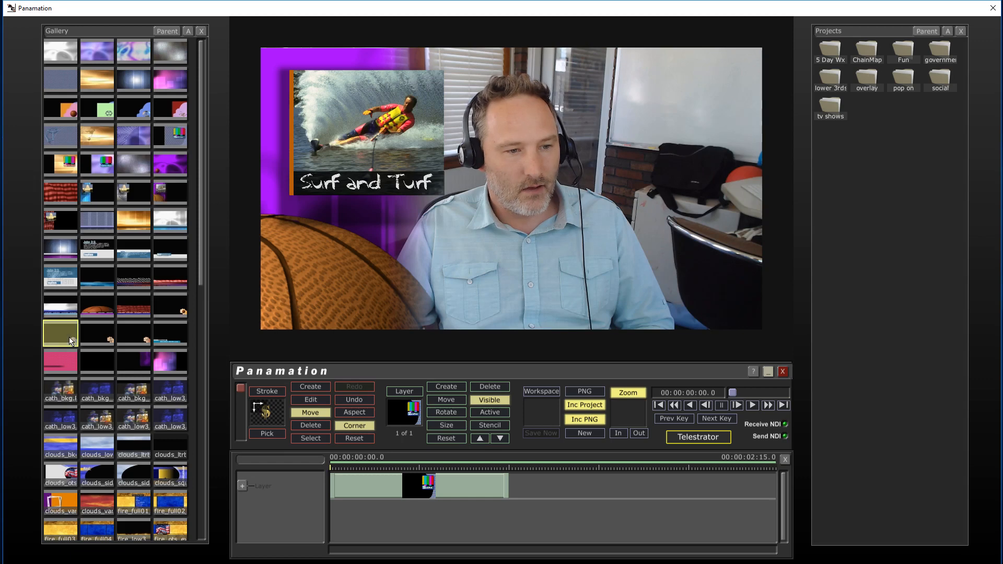
double_click(91, 305)
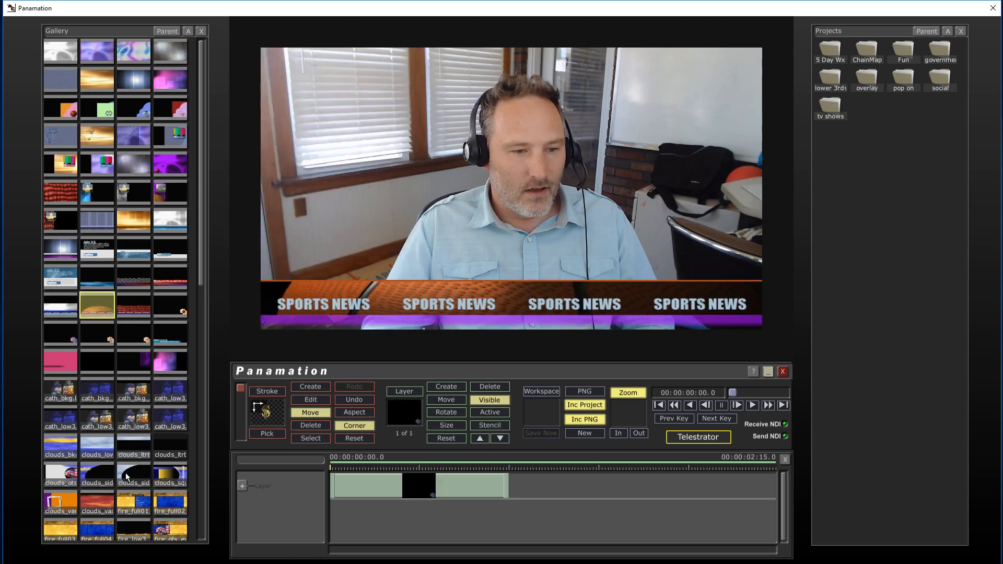
Preview the two clouds_sid side graphics and the liv_ots graphic over the video.
scroll(120, 470, "down", 5)
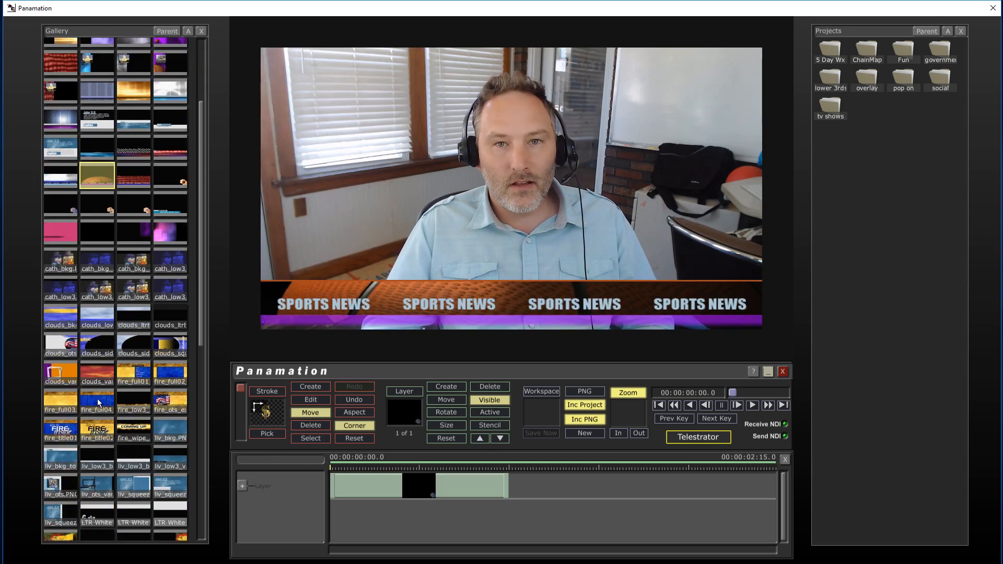
left_click(92, 349)
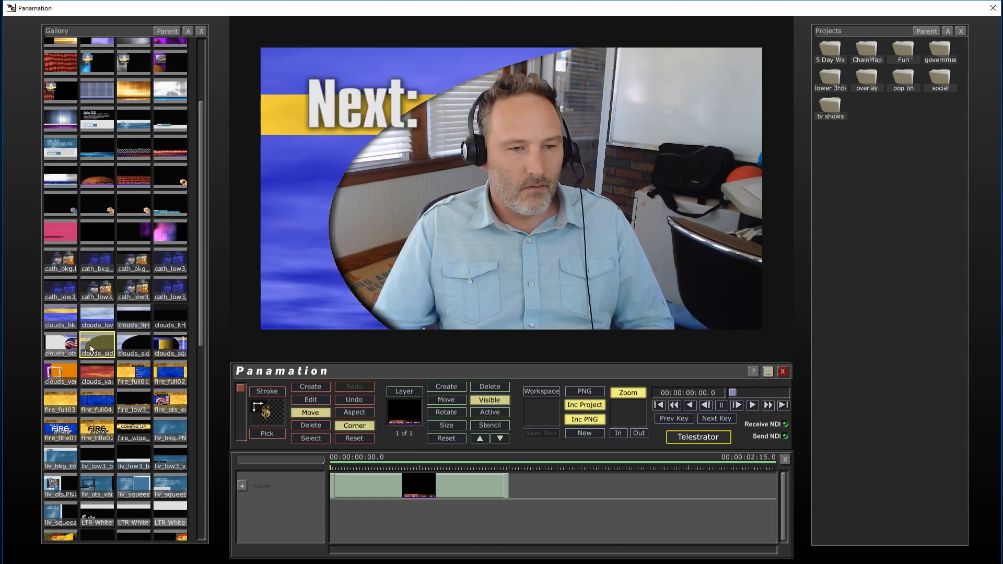
left_click(133, 346)
scroll(111, 435, "down", 3)
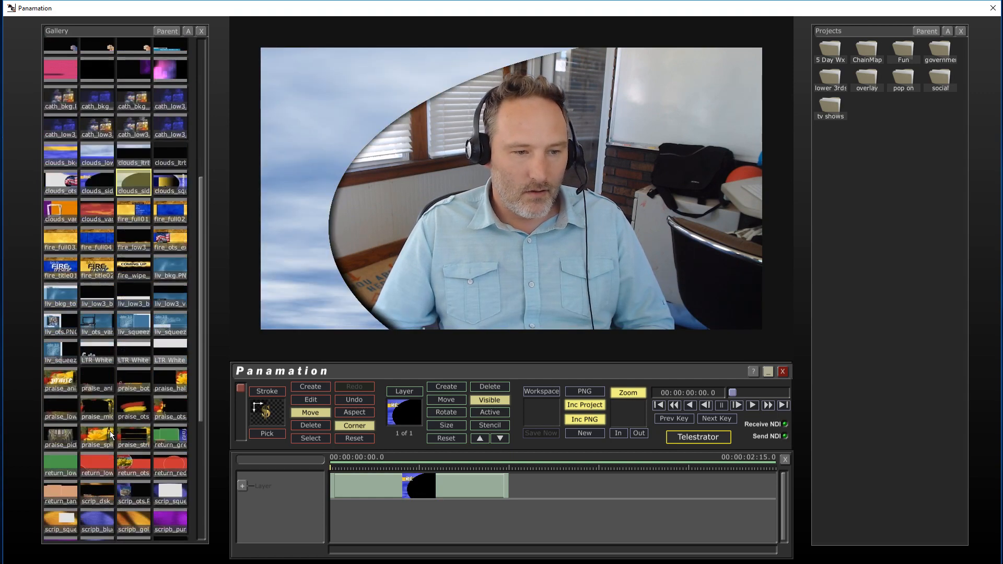
left_click(61, 320)
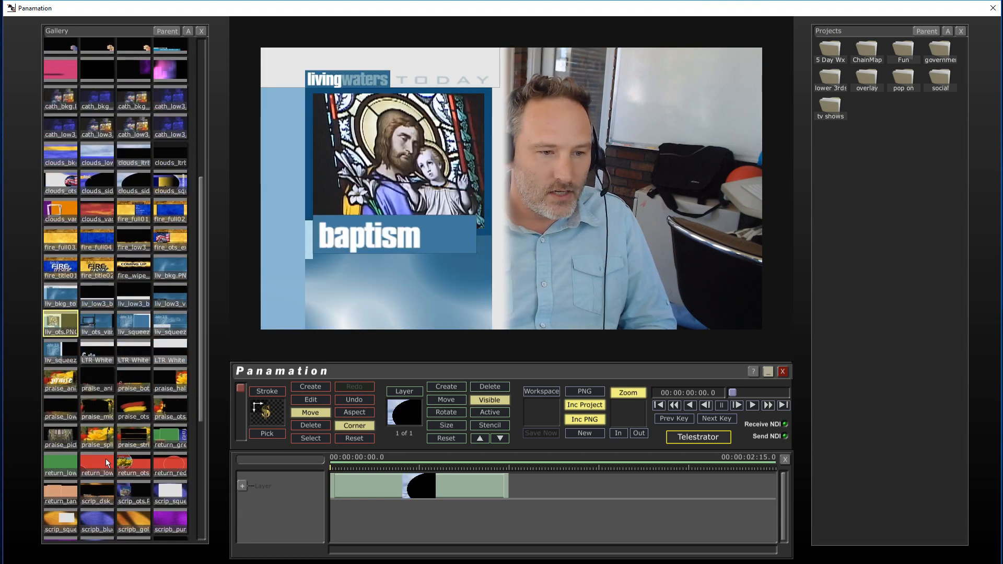
Preview the red return_low and return_ots graphics, the gold scripb background and the water_left graphic.
scroll(92, 423, "down", 1)
left_click(104, 435)
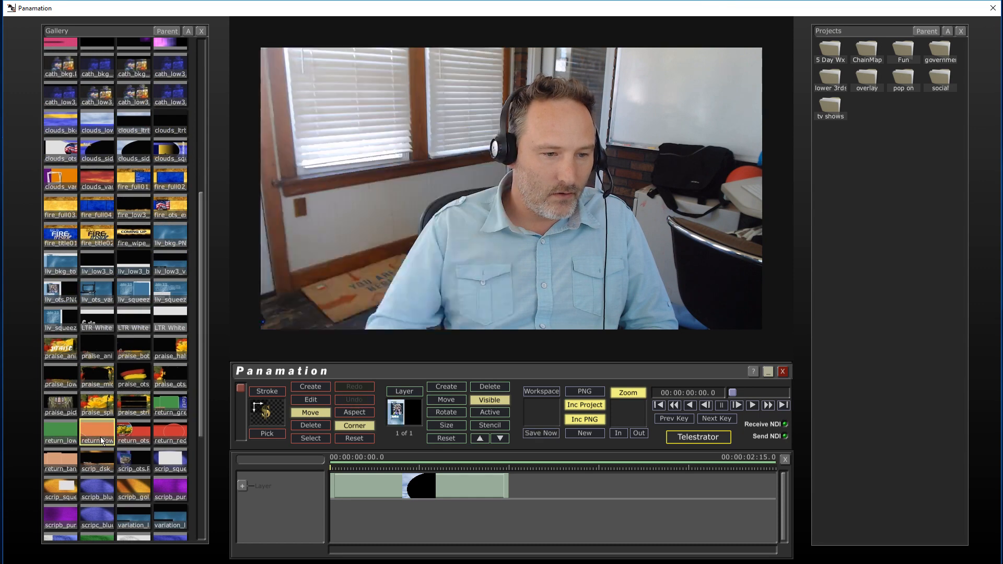
left_click(133, 427)
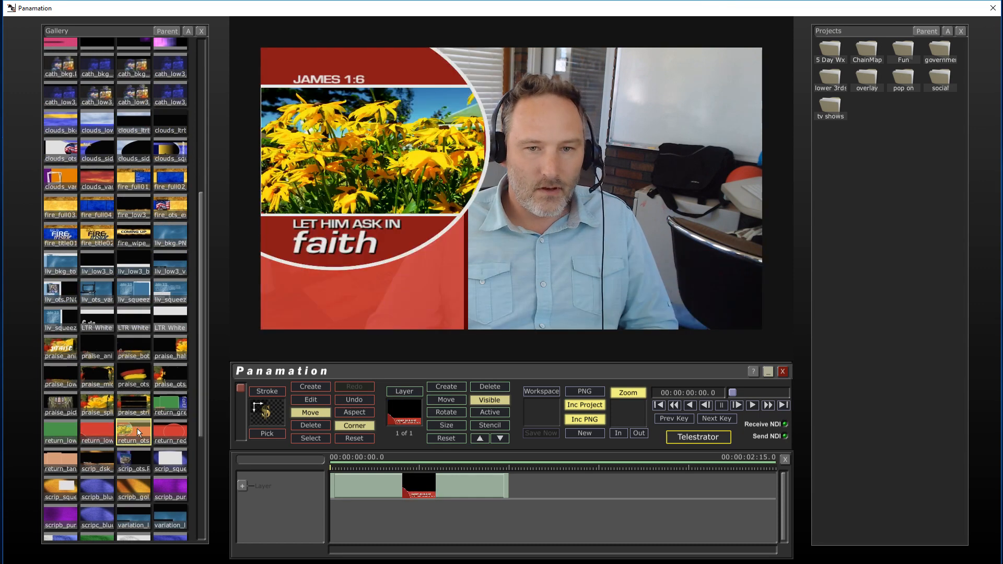
scroll(173, 416, "down", 3)
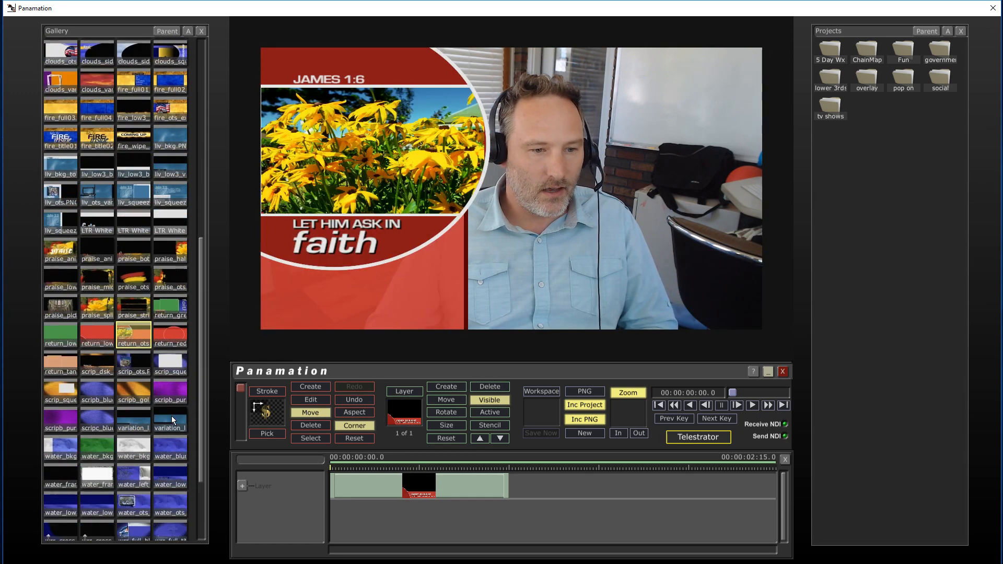
left_click(131, 379)
scroll(130, 379, "down", 3)
left_click(130, 381)
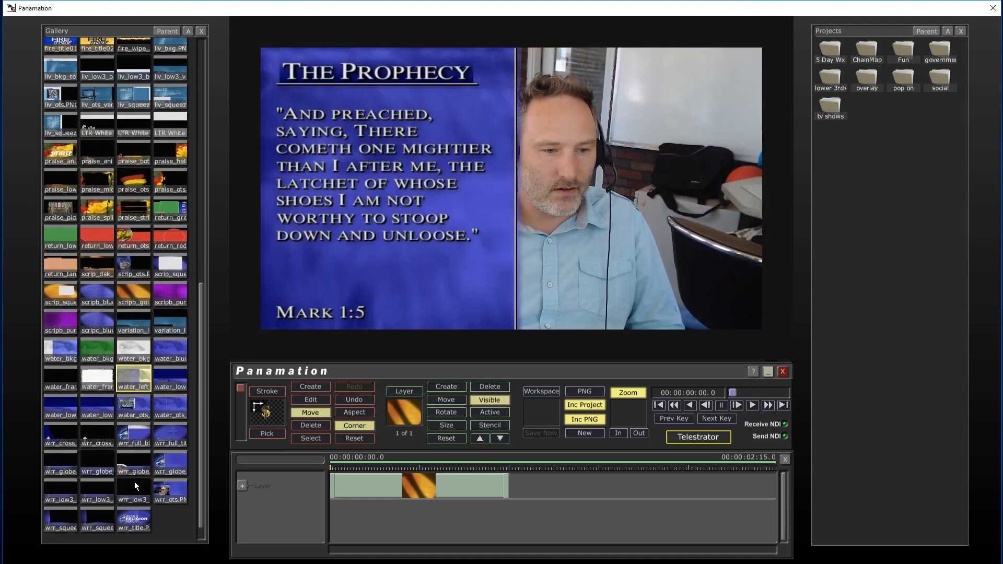
Preview the wrr_globe and wrr_cross graphics, finishing with the small-globe blue lower third over the video.
left_click(130, 466)
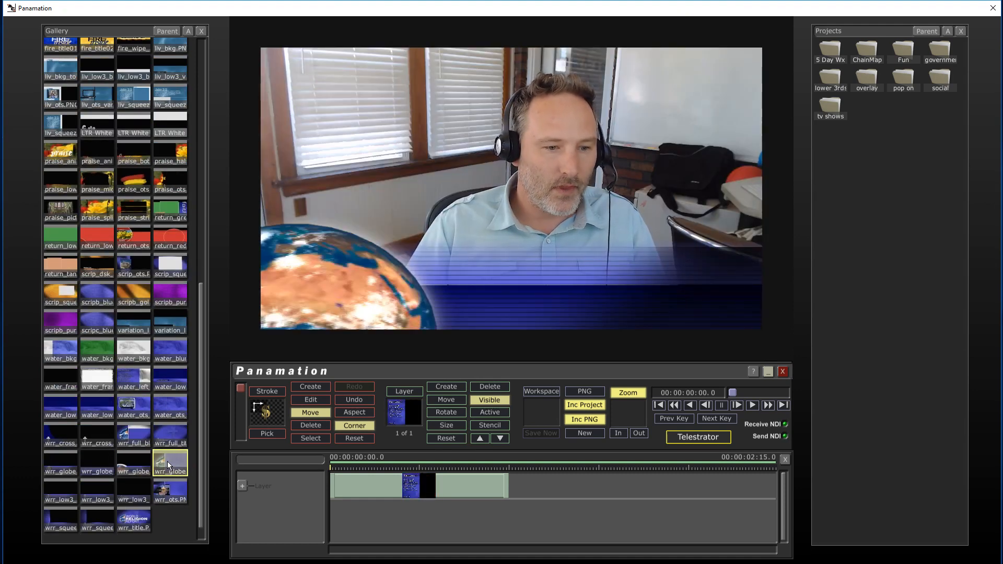
left_click(168, 465)
left_click(58, 445)
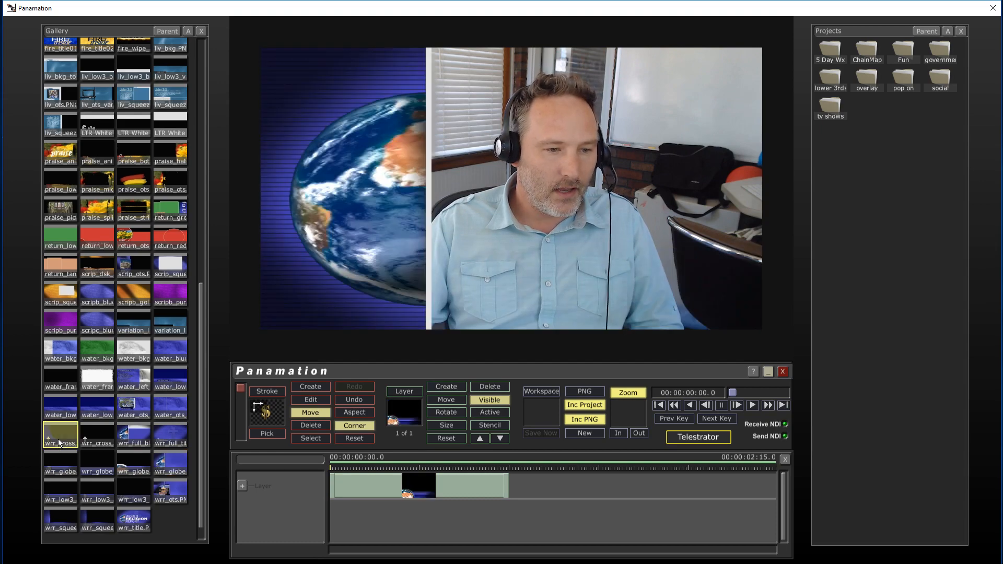
left_click(61, 464)
scroll(140, 217, "up", 15)
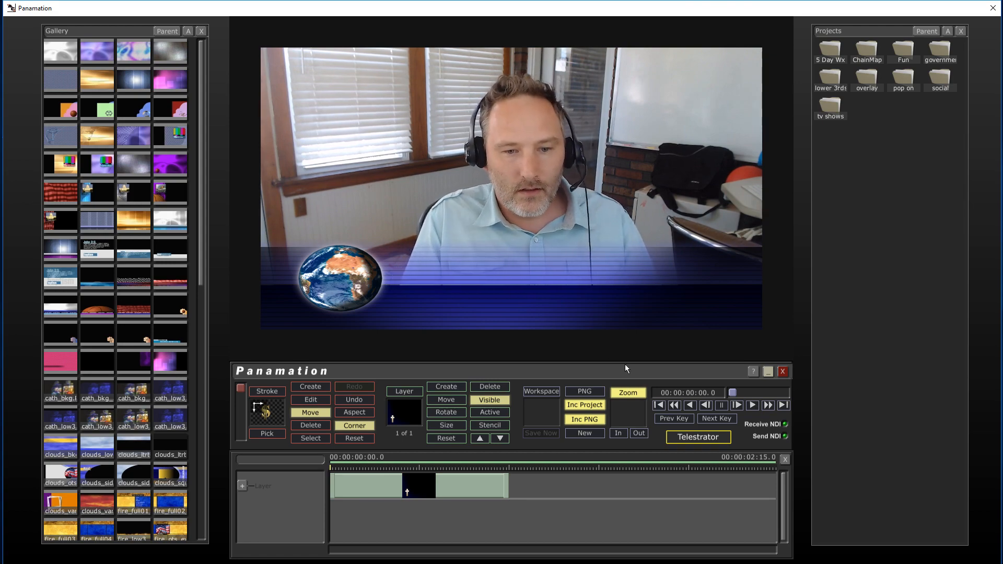
In Telestrator, set the video source to the NDI vMix - Output 1 feed and clear the overlay graphic.
left_click(700, 439)
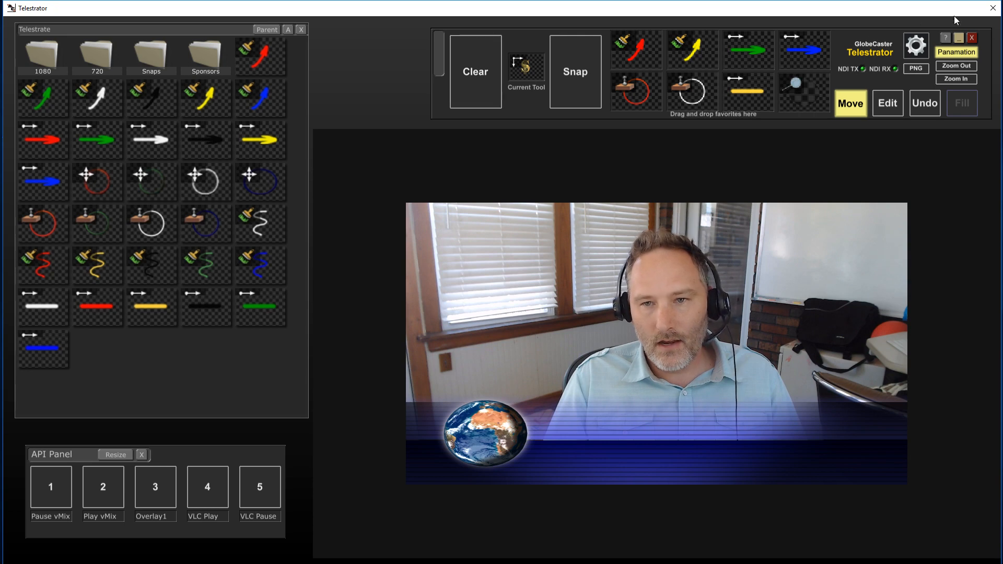
left_click(916, 46)
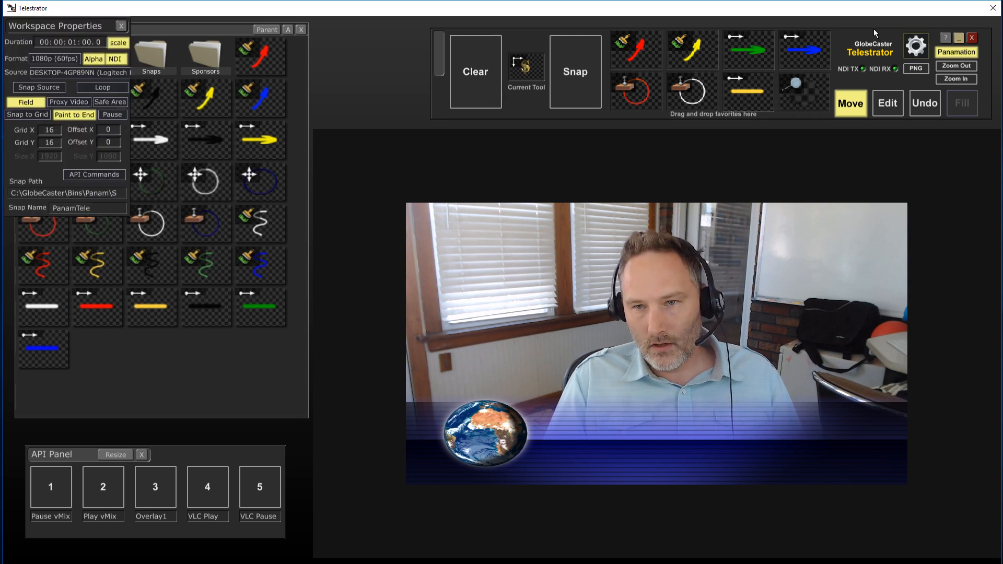
left_click(51, 69)
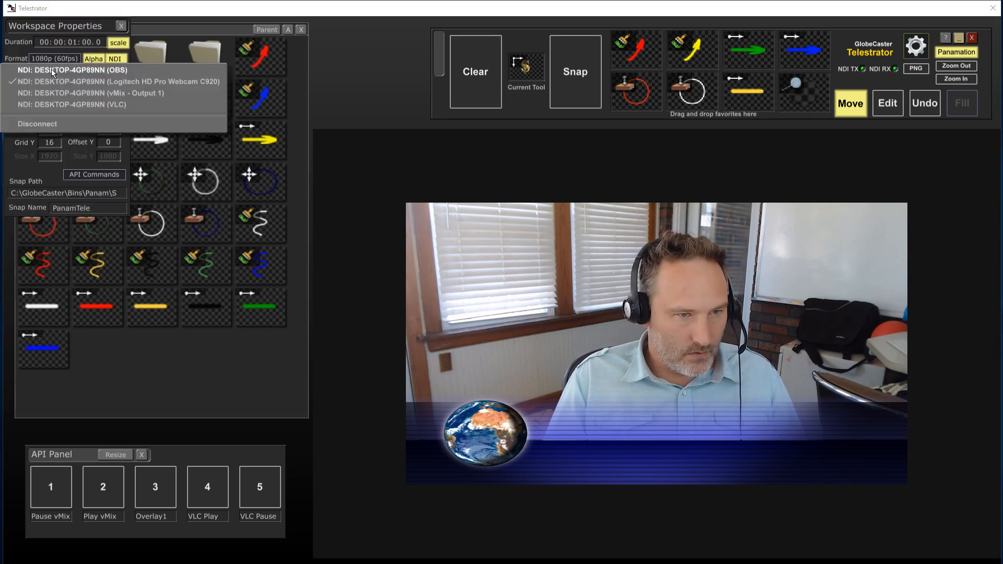
left_click(76, 94)
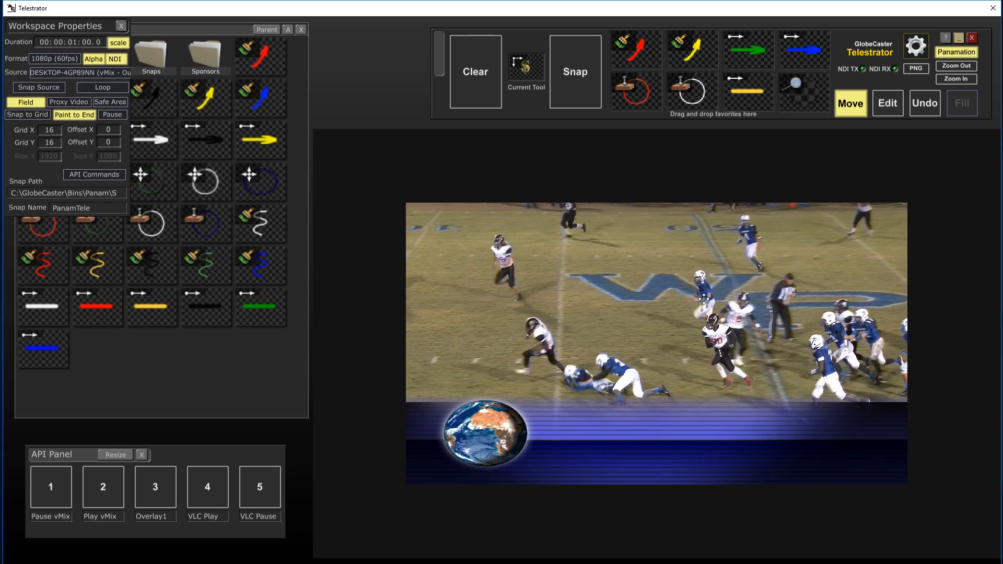
left_click(473, 77)
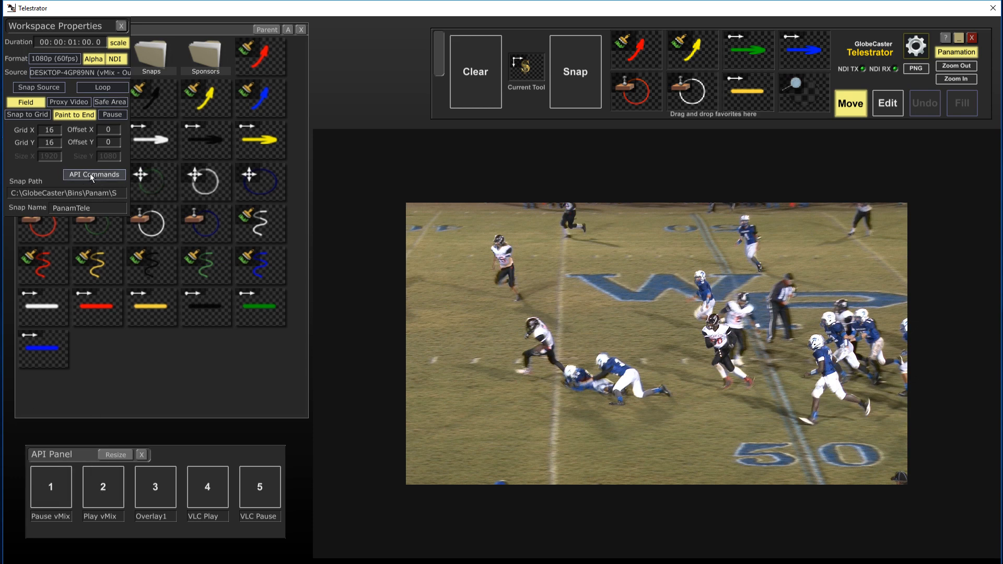
Play, pause and resume the vMix video with the Play vMix and Pause vMix API commands.
left_click(101, 499)
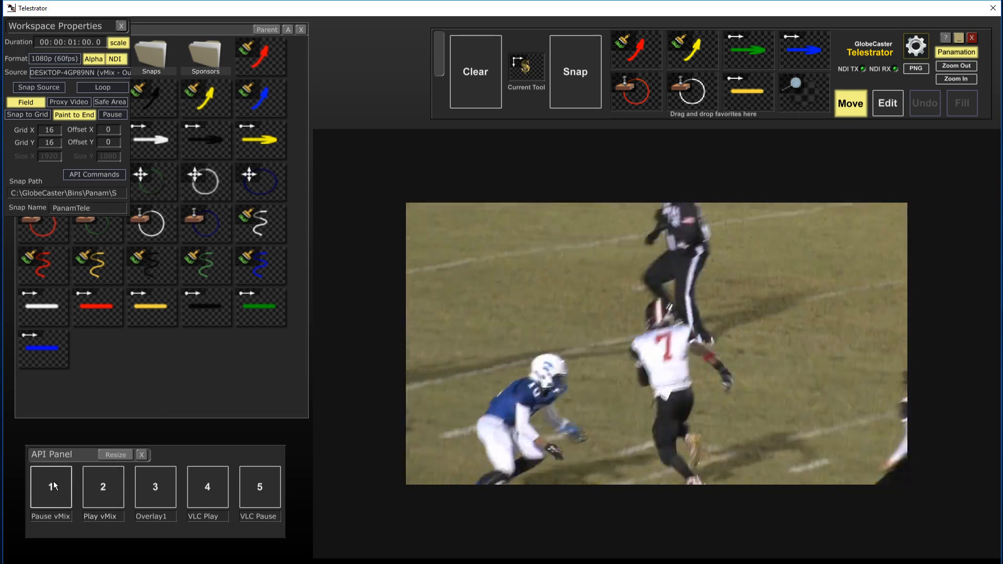
left_click(53, 482)
left_click(104, 497)
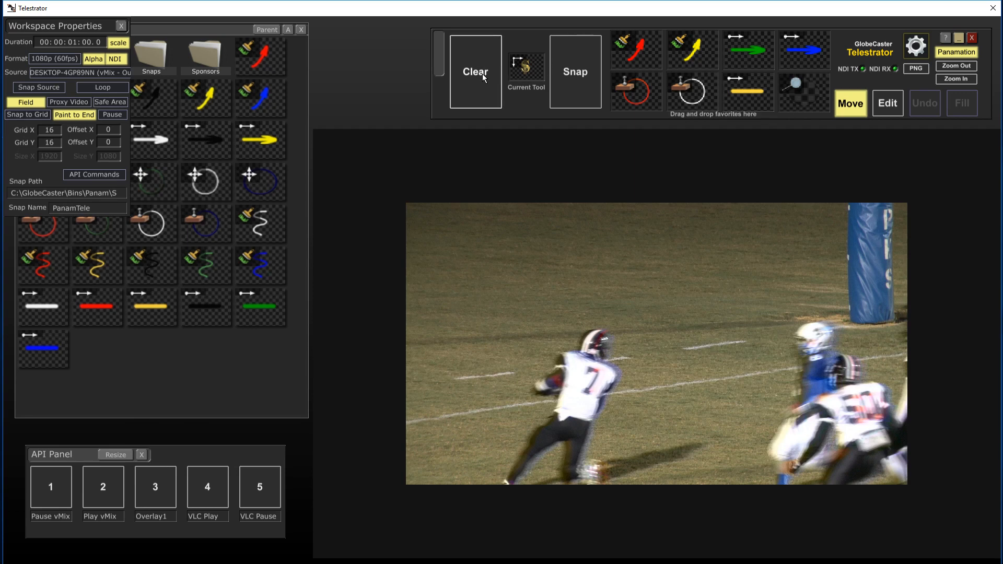
Set Snap to send API Command 1: Pause vMix, and open the API command choices for Clear.
right_click(575, 74)
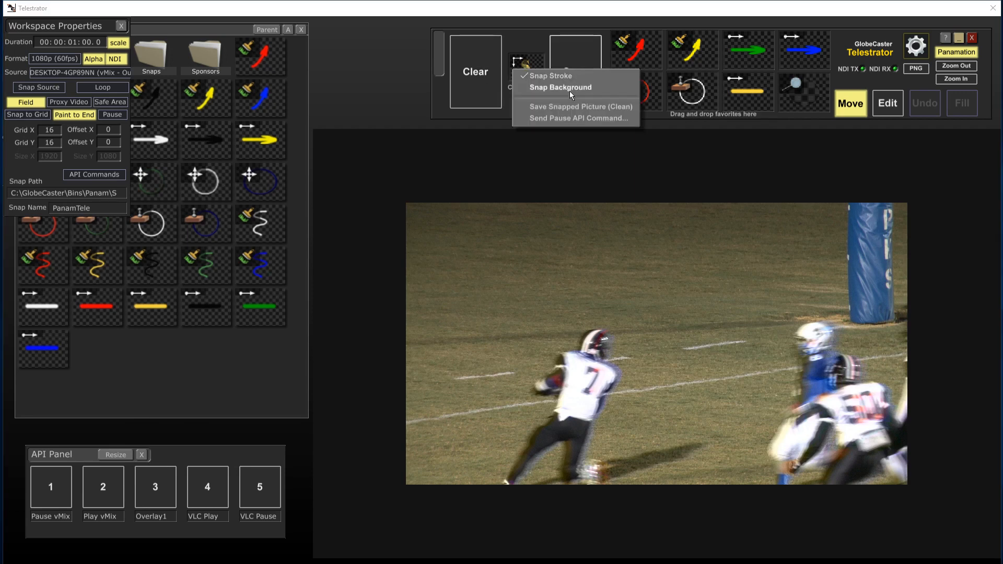
left_click(569, 119)
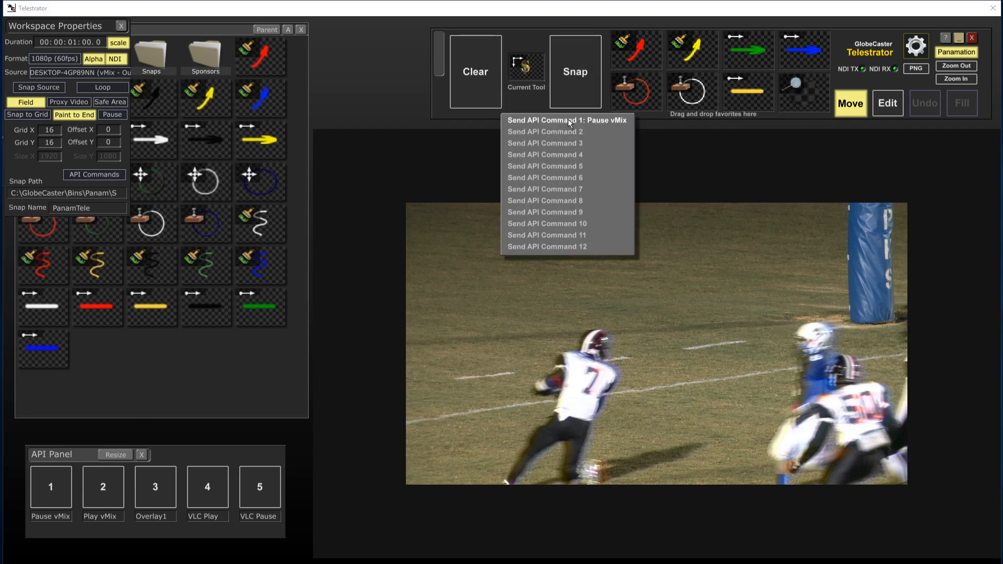
left_click(569, 120)
right_click(469, 71)
left_click(470, 94)
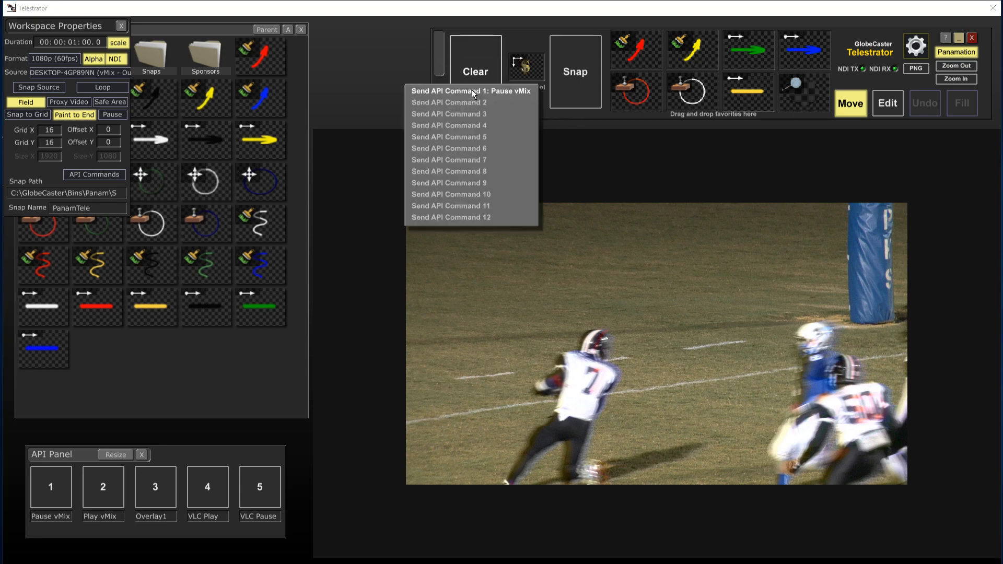
left_click(478, 108)
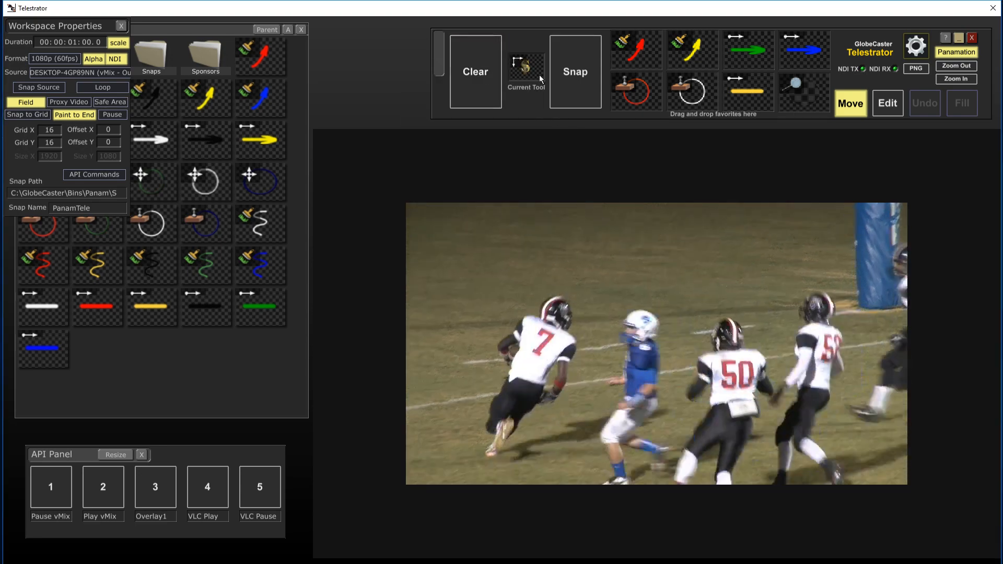
Snap the football play and annotate it with a red circle around player number 2, two red arrows and a diagonal yellow line.
left_click(584, 63)
left_click(643, 102)
left_click(619, 338)
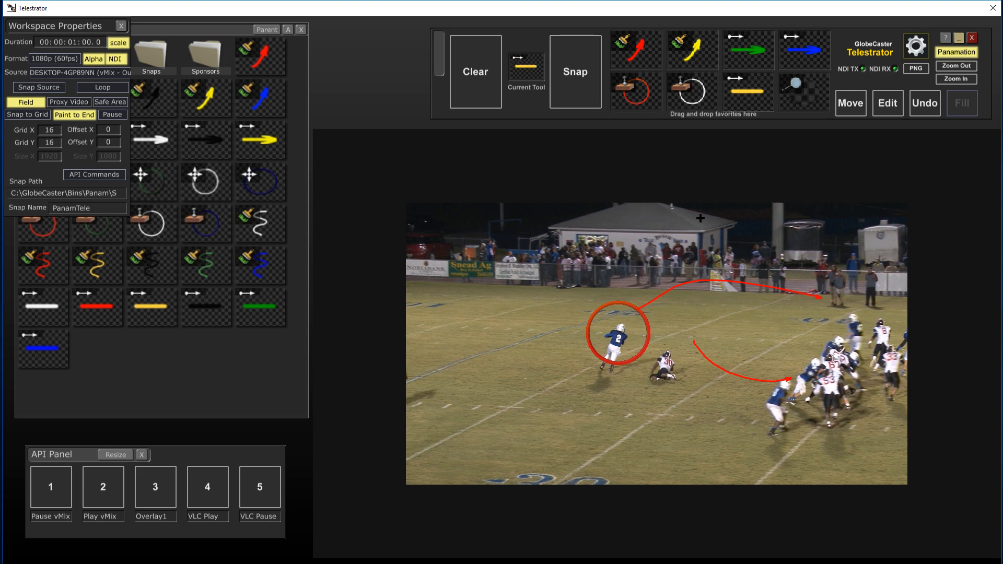
left_click_drag(803, 319, 813, 324)
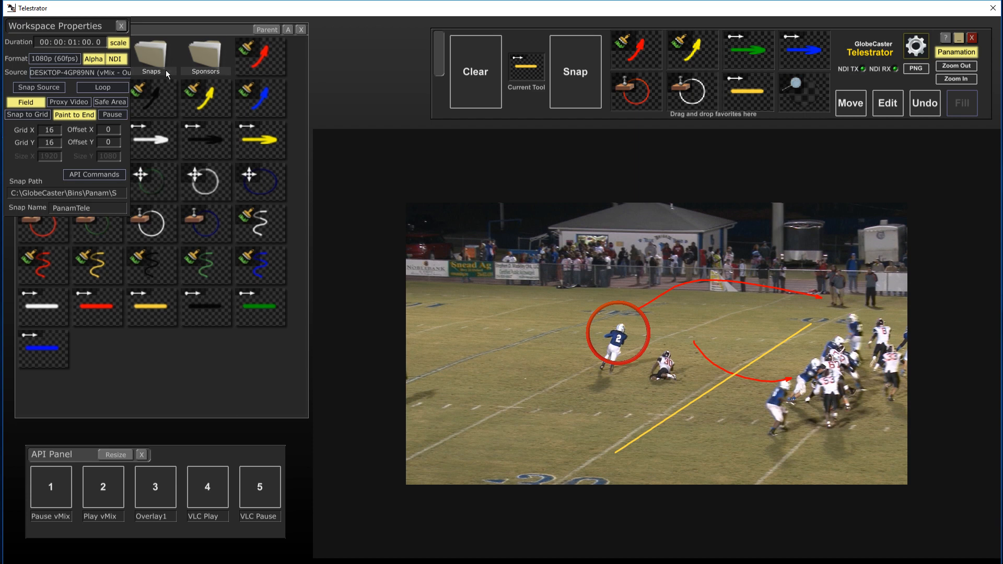
left_click(120, 24)
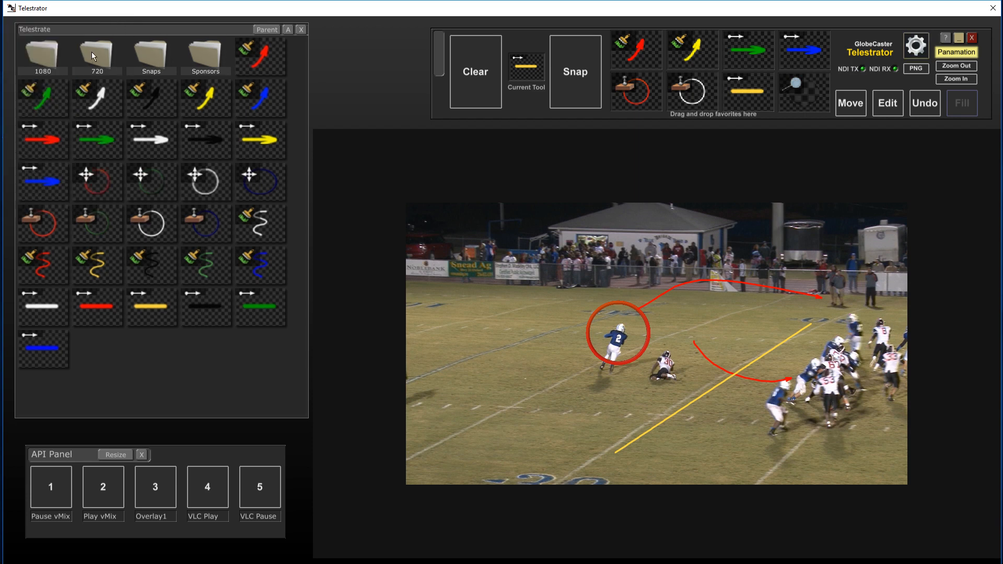
Magnify the area around player number 2, clear the annotations, and snap the video at another moment of the play.
mouse_move(583, 359)
left_mouse_down()
mouse_move(641, 350)
mouse_move(732, 361)
mouse_move(708, 383)
mouse_move(757, 366)
mouse_move(637, 359)
left_mouse_up()
left_click(474, 86)
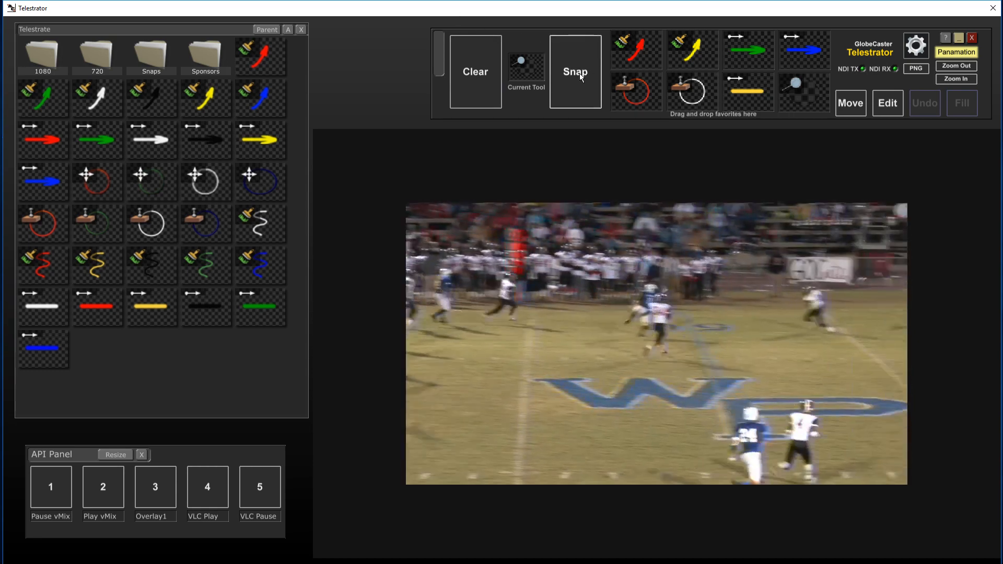
left_click(581, 78)
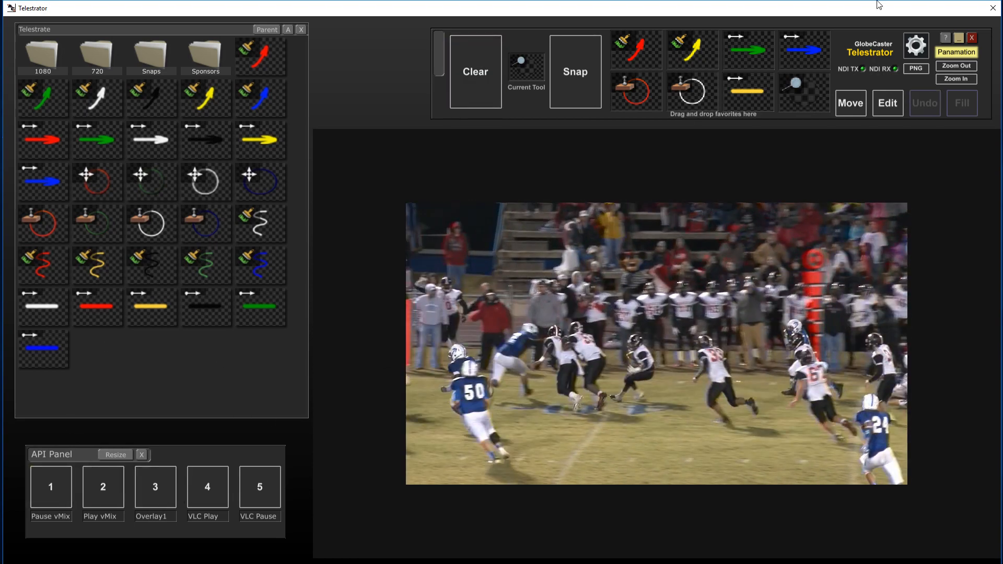
Set the Telestrator video source to the NDI VLC feed and control its playback with the VLC Play and VLC Pause API commands.
left_click(917, 46)
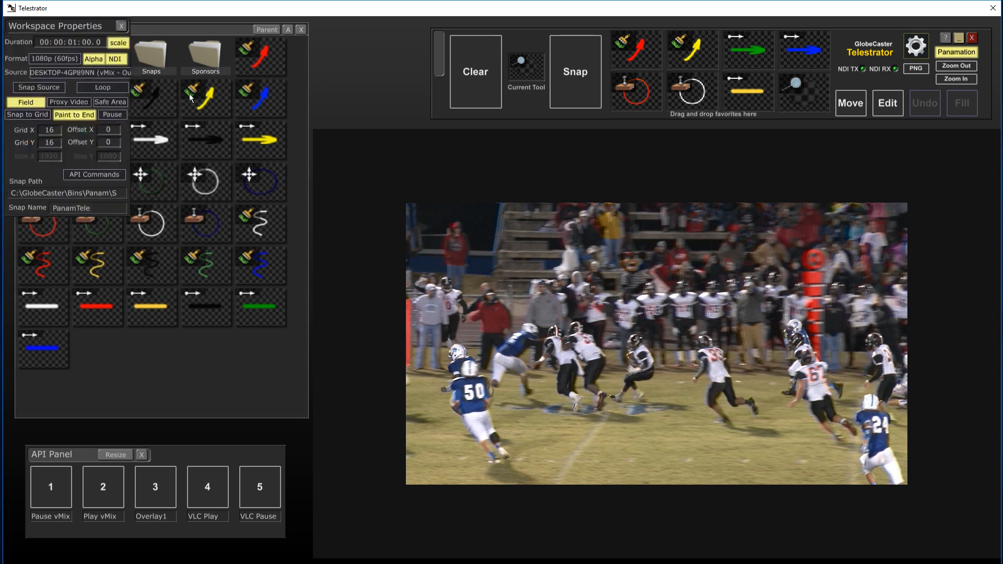
left_click(89, 71)
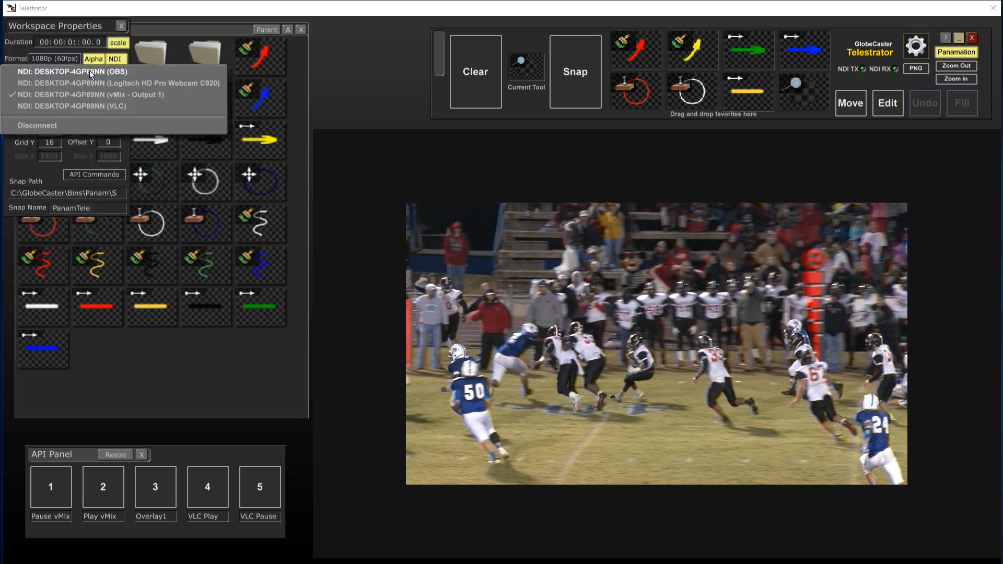
left_click(90, 105)
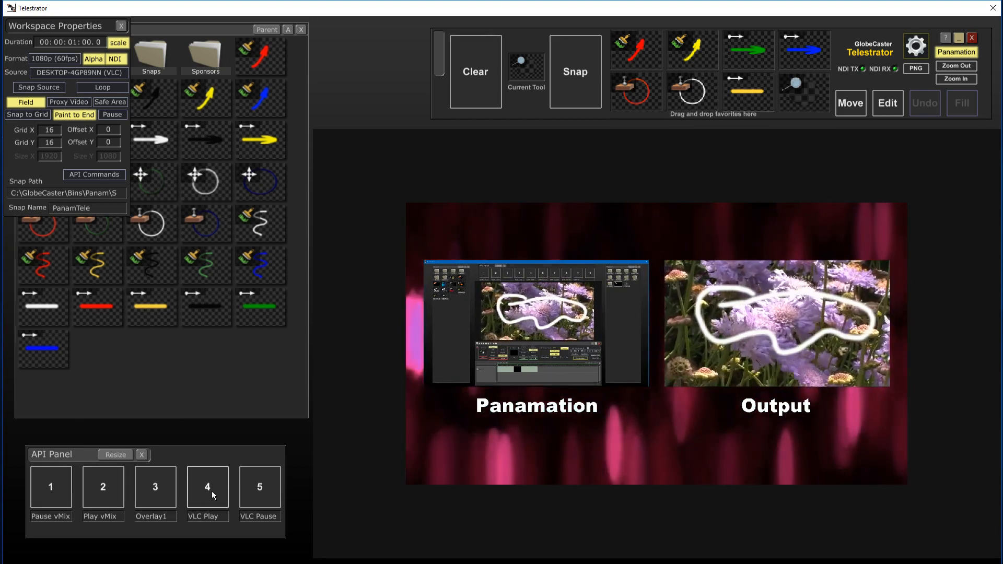
left_click(254, 491)
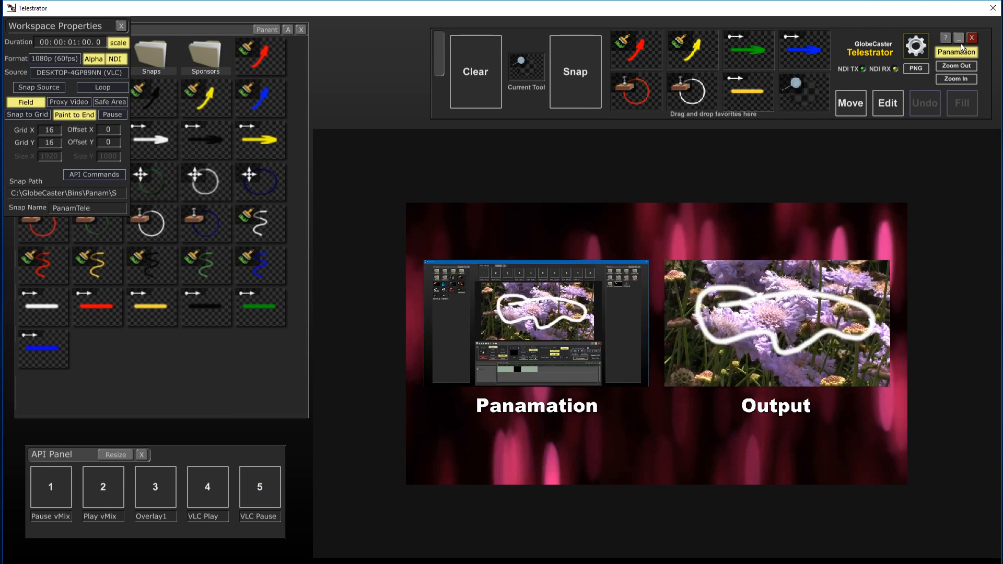
Return the source to the NDI vMix - Output 1 feed, circle two spots on the play in white, and send the Overlay1 API command.
left_click(78, 72)
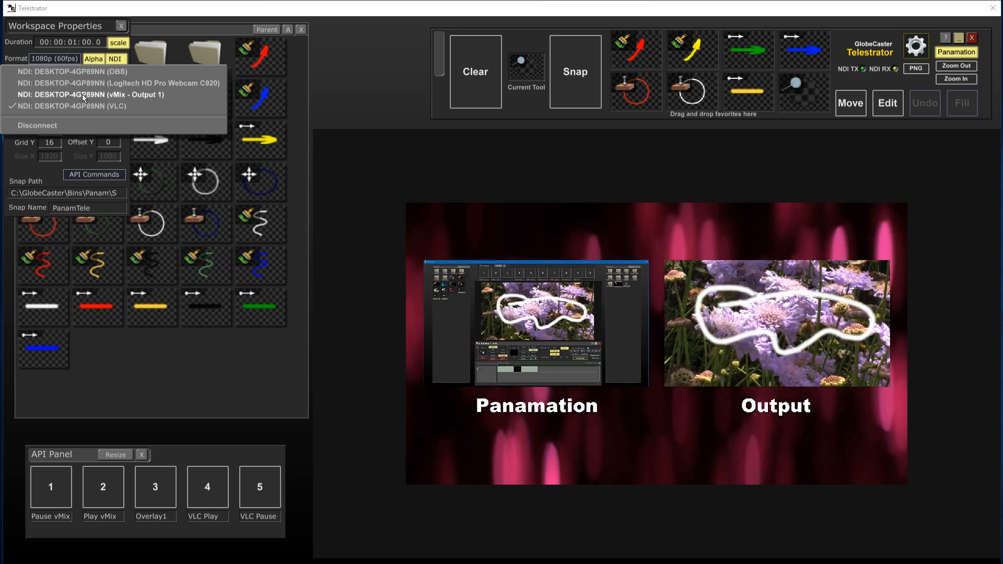
left_click(81, 95)
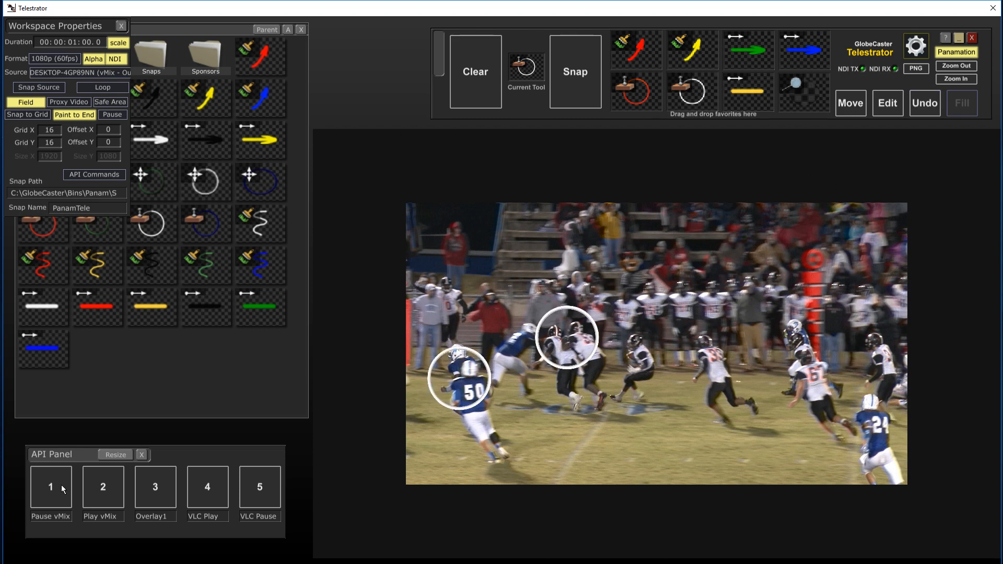
left_click(158, 494)
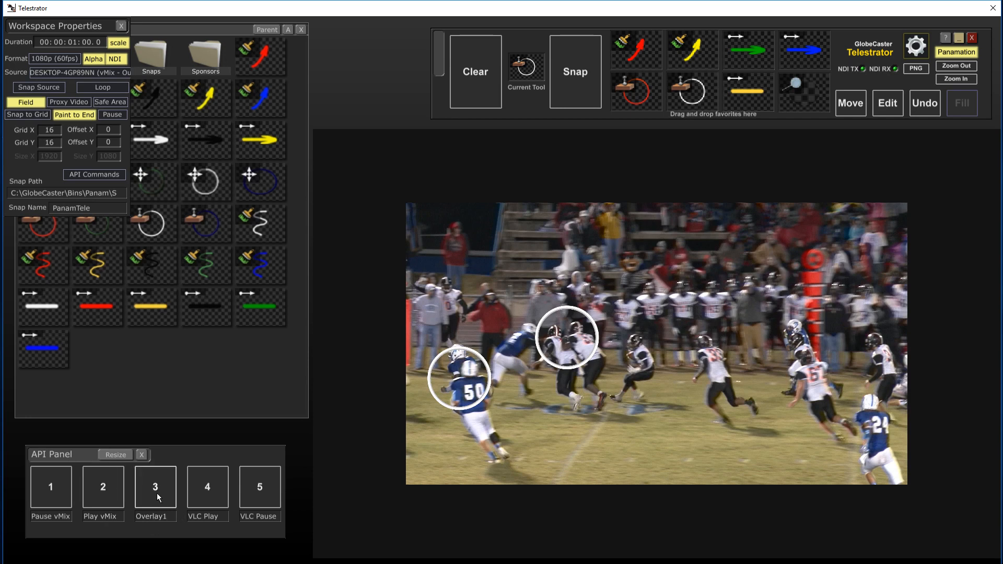
Minimize Telestrator, switch to vMix, and turn on overlay 1 for the NDI GlobeCaster input.
left_click(959, 38)
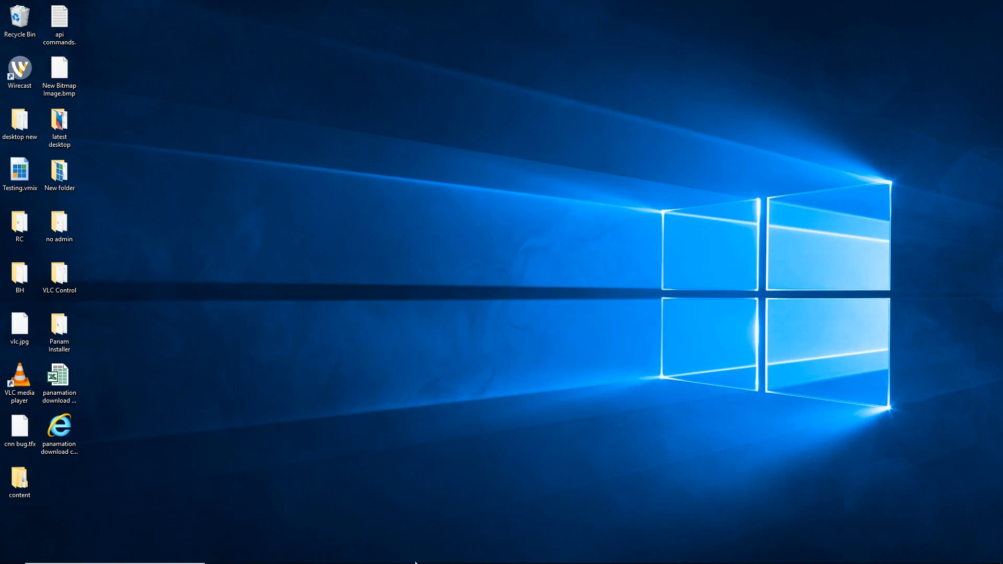
left_click(552, 555)
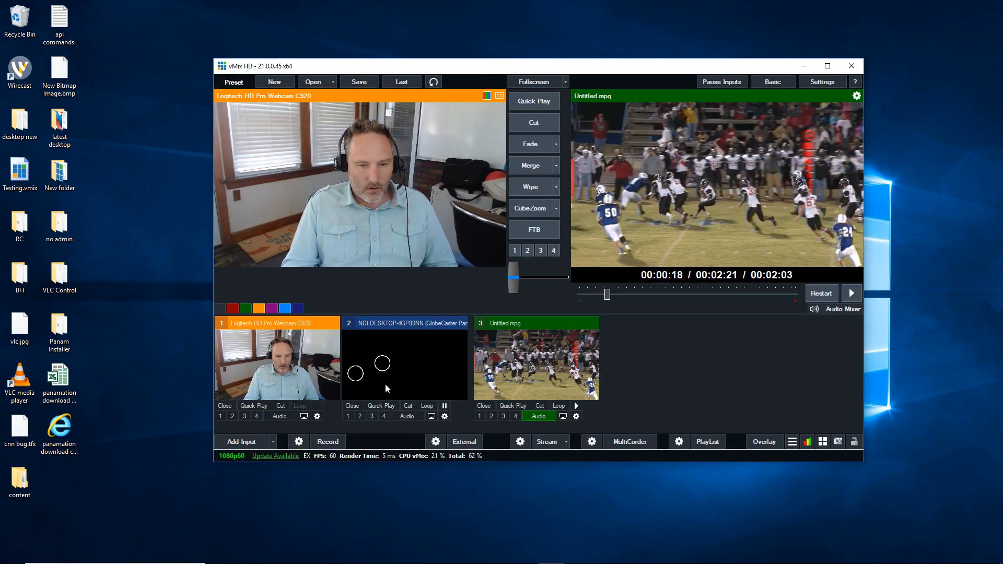
left_click(349, 416)
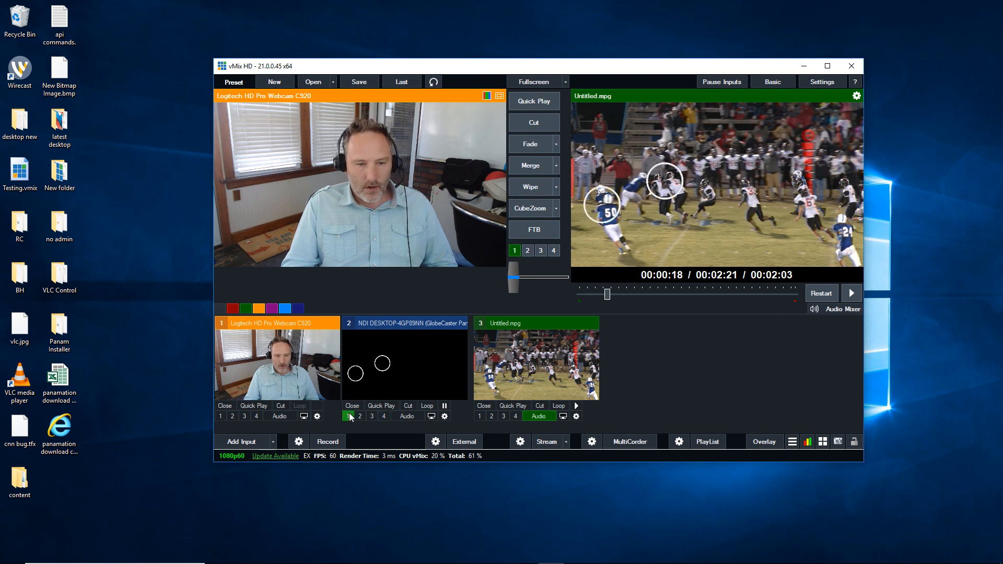
Bring Telestrator back and arrange it beside the vMix window so the API Panel and the vMix output are both in view.
mouse_move(465, 561)
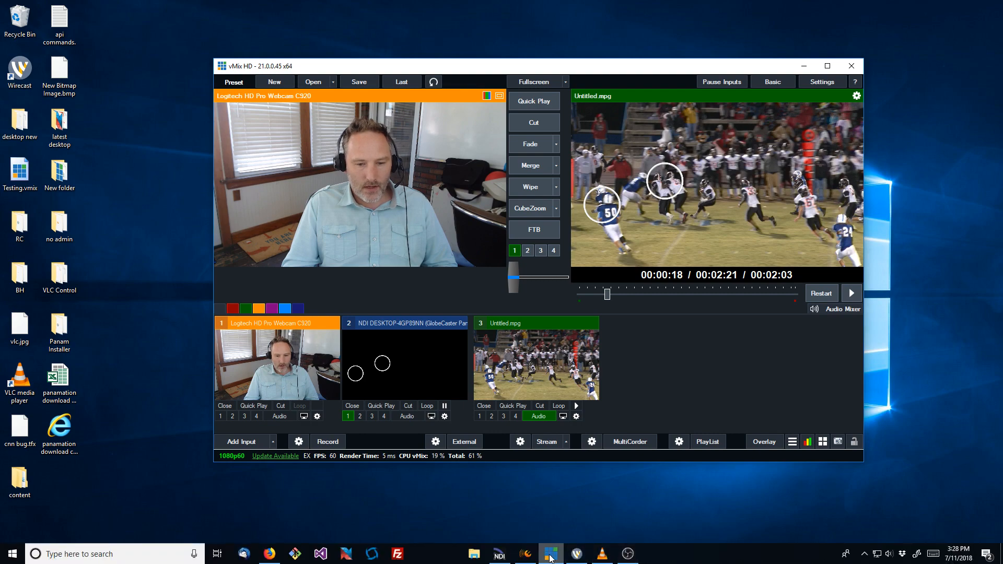
left_click(528, 554)
left_click_drag(718, 16, 1002, 26)
left_click_drag(575, 19, 737, 11)
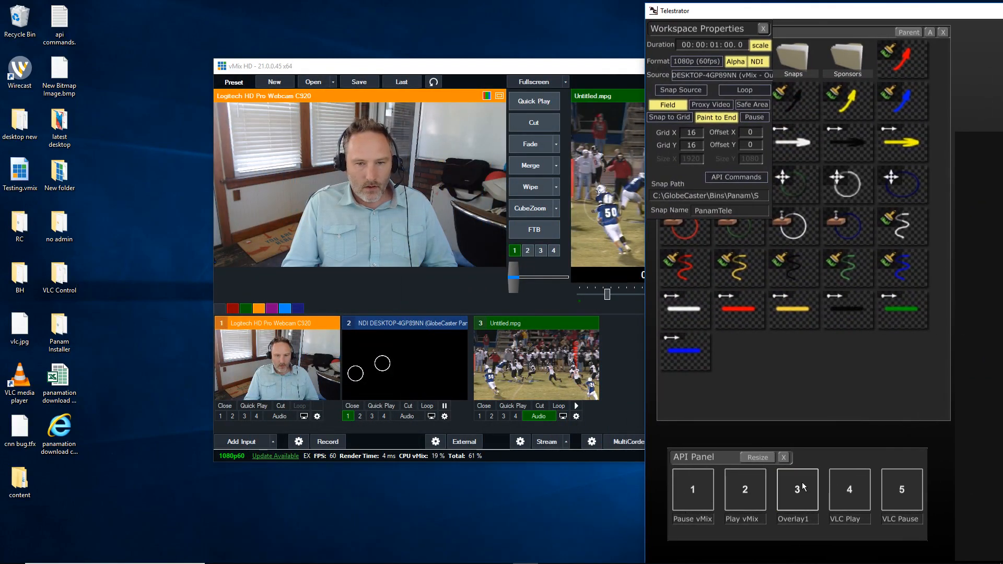
left_click_drag(792, 12, 856, 22)
left_click_drag(615, 62, 385, 32)
Toggle the vMix overlay off and back on with the Overlay1 API command, and move the vMix window fully into view.
left_click(856, 513)
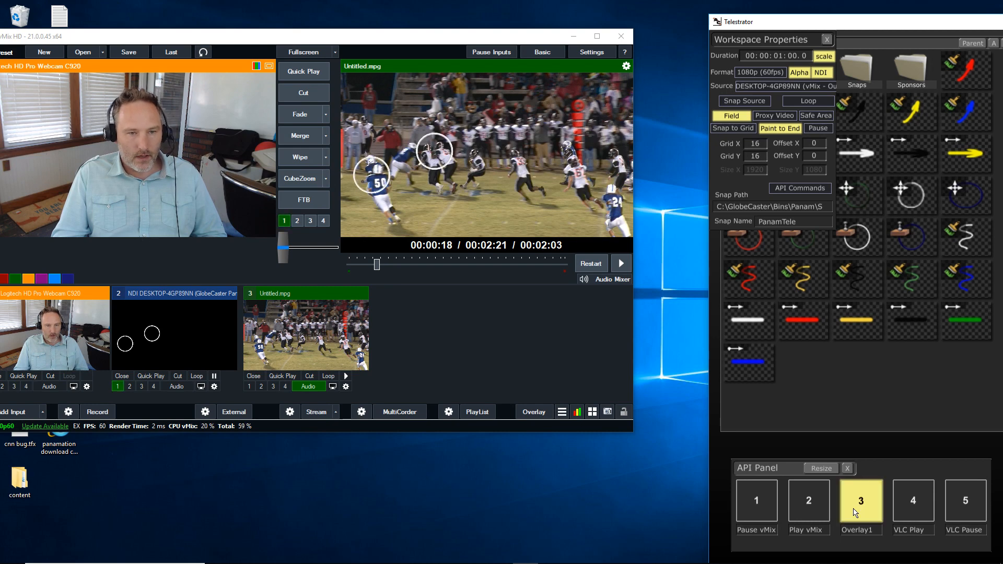
left_click(853, 509)
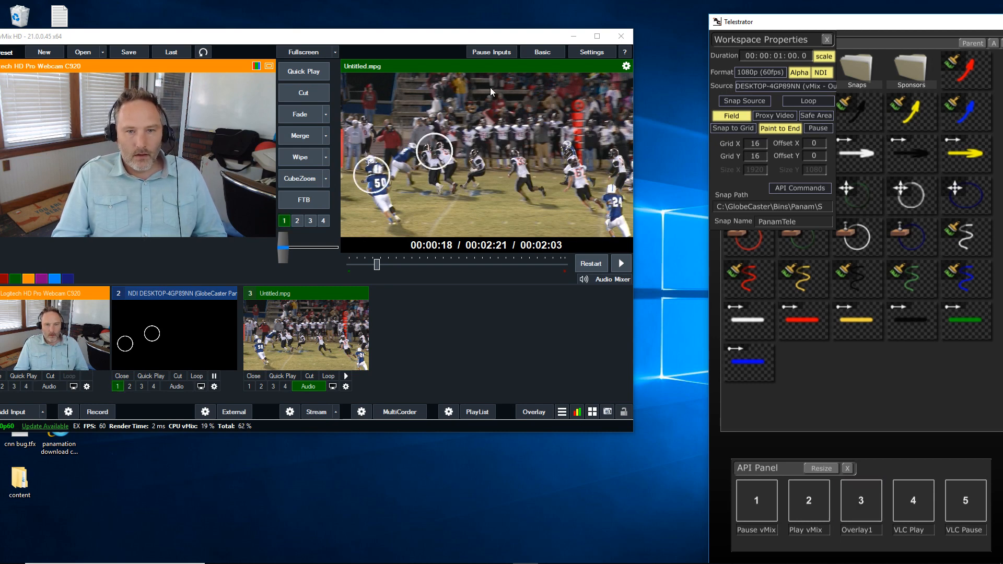
left_click_drag(502, 42, 558, 21)
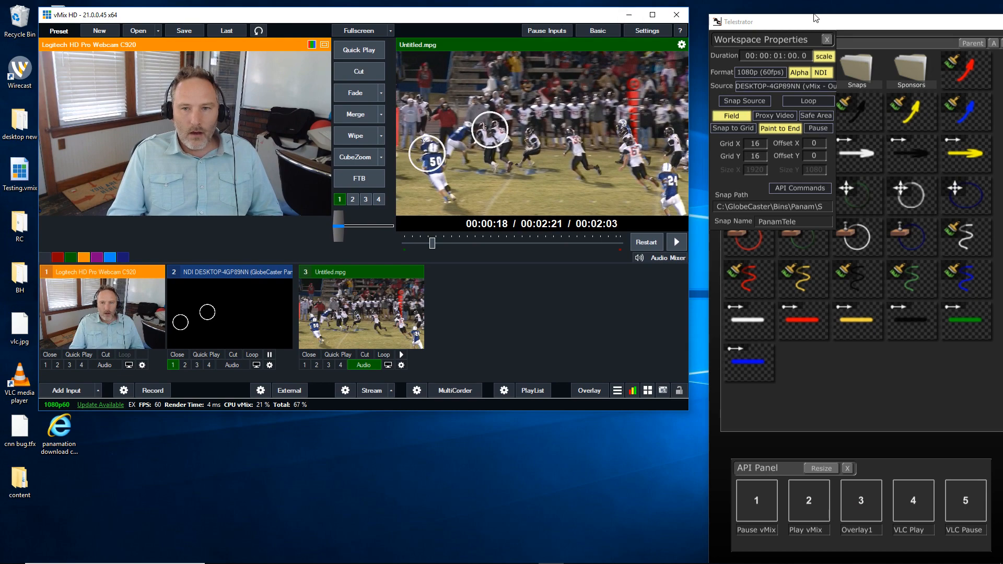
Move Telestrator back across the screen and switch to Wirecast to view the white circles over the webcam shot.
left_click_drag(819, 26, 105, 10)
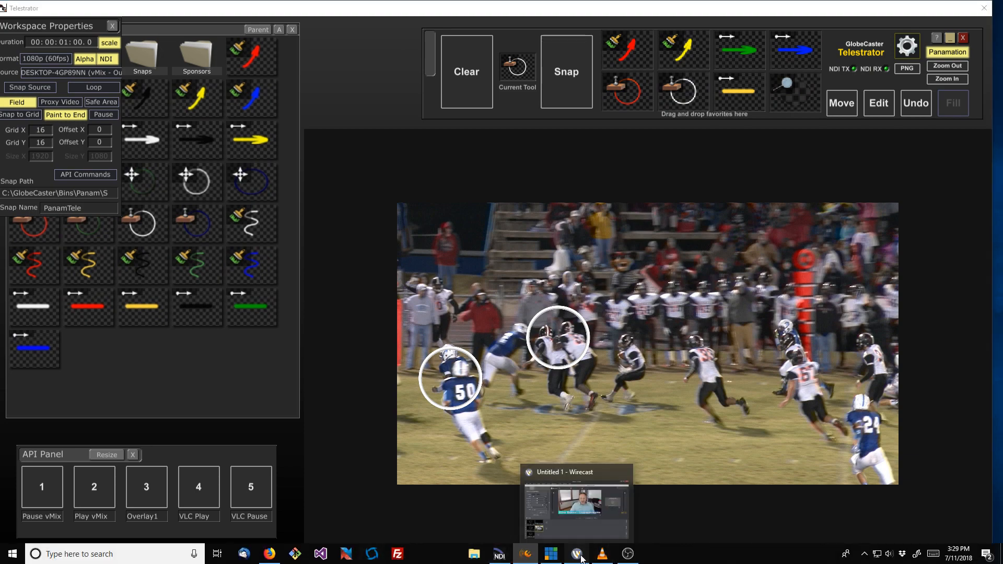
left_click(577, 555)
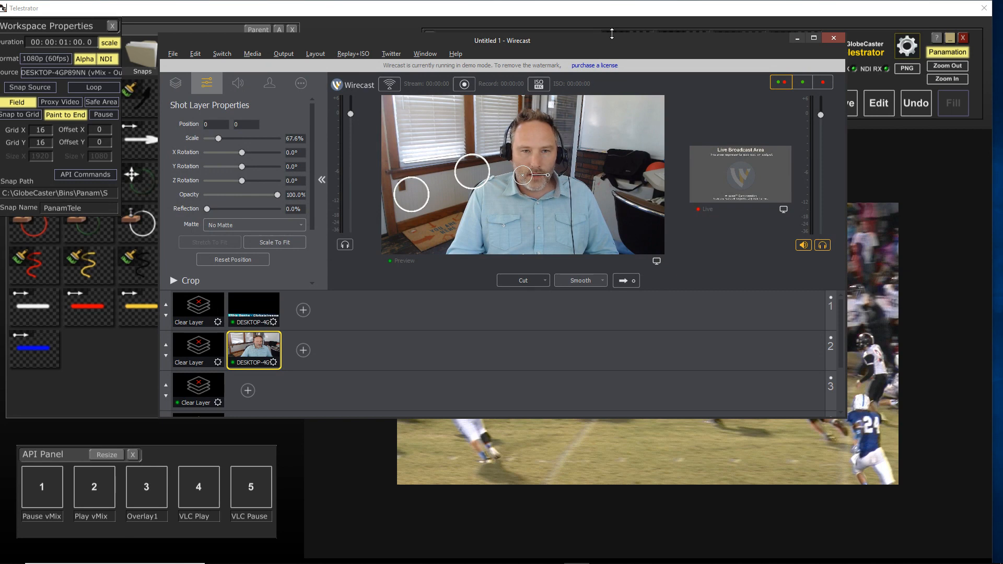
left_click_drag(612, 46, 709, 151)
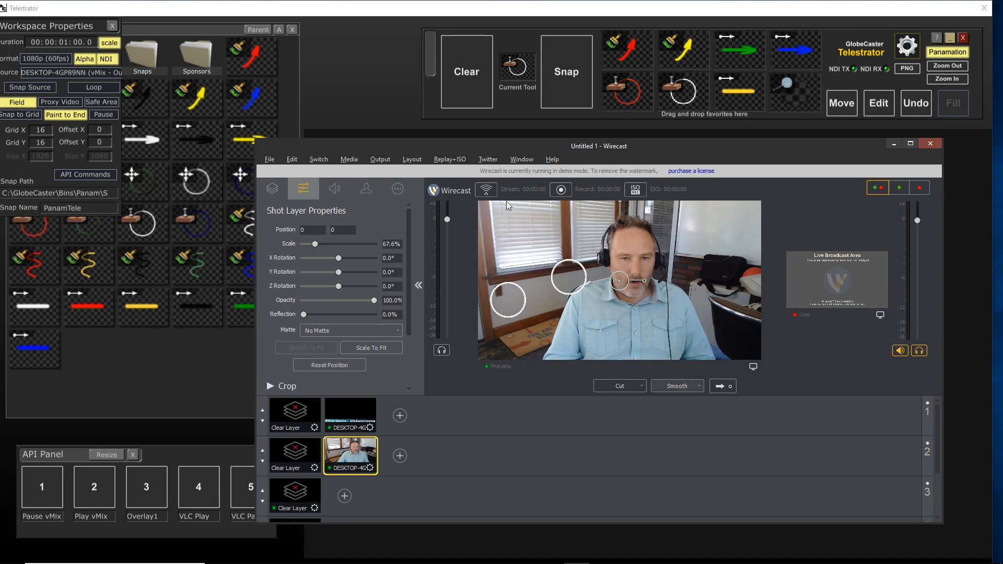
Clear the circles, set the Telestrator source to the NDI Logitech HD Pro Webcam C920 feed, and draw yellow arrows and straight lines over it.
left_click(479, 94)
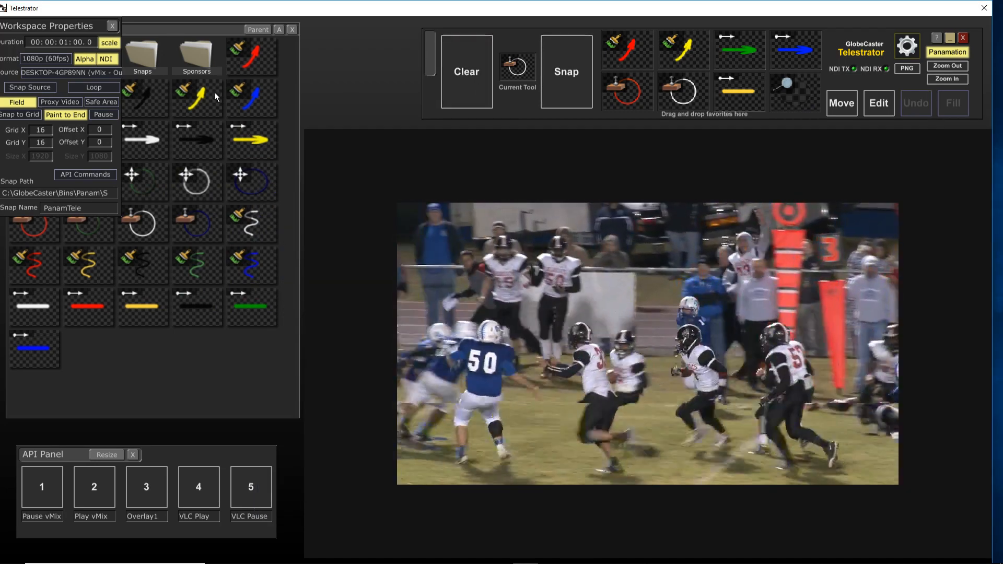
left_click(51, 73)
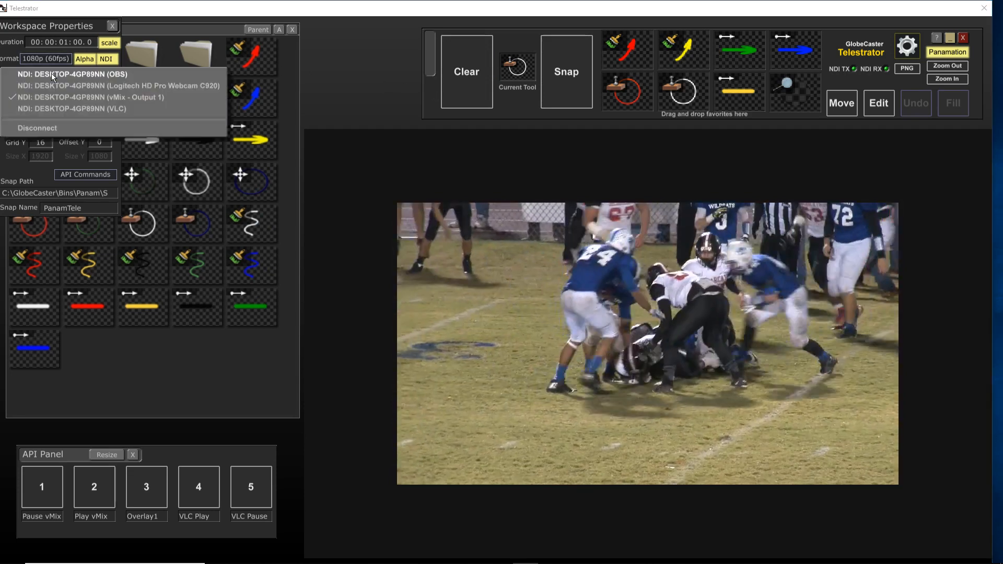
left_click(56, 87)
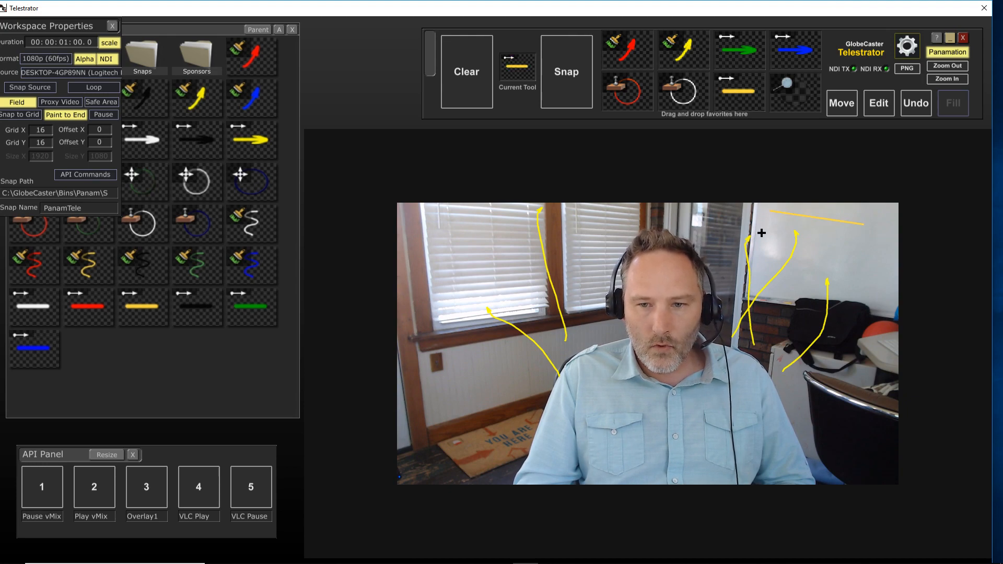
Rearrange the Telestrator and Wirecast windows to view the yellow annotations in Wirecast and vMix, and bring Telestrator back up.
left_click_drag(854, 12, 831, 355)
left_click_drag(722, 143, 700, 29)
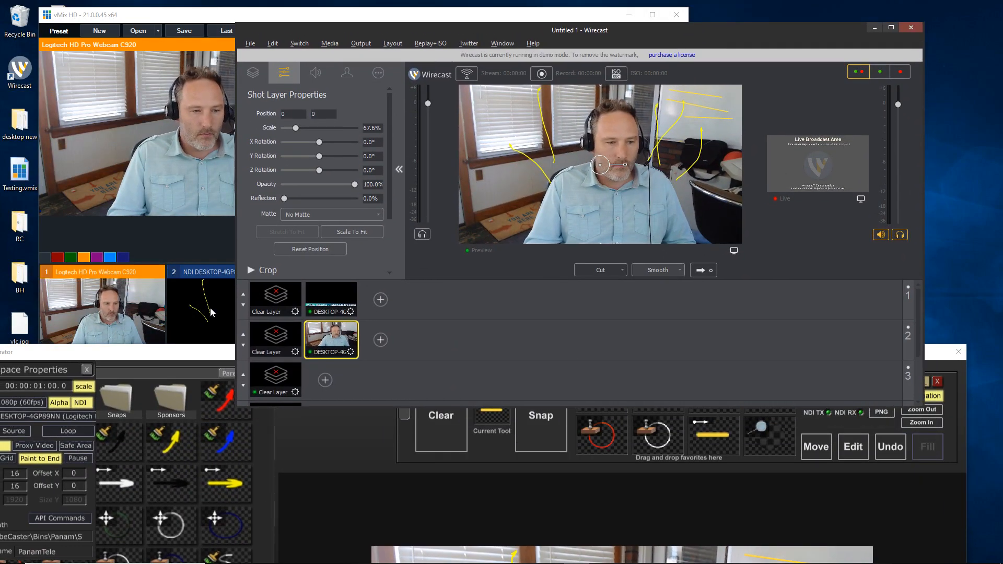
left_click(214, 354)
left_click_drag(214, 354, 276, 63)
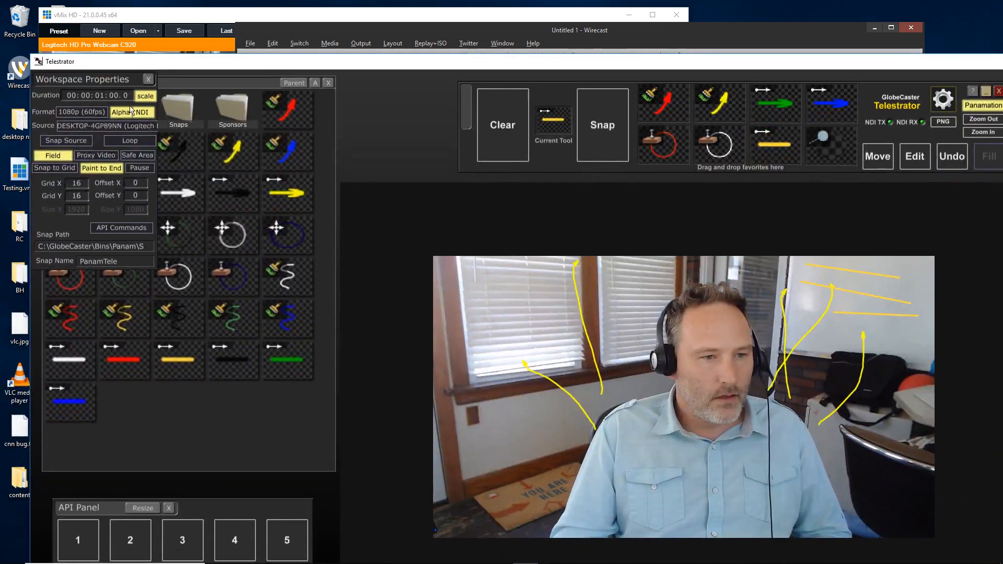
Close Workspace Properties, switch from Telestrator to Panamation, and replace the annotations with the blue name lower third over the webcam video.
left_click(148, 79)
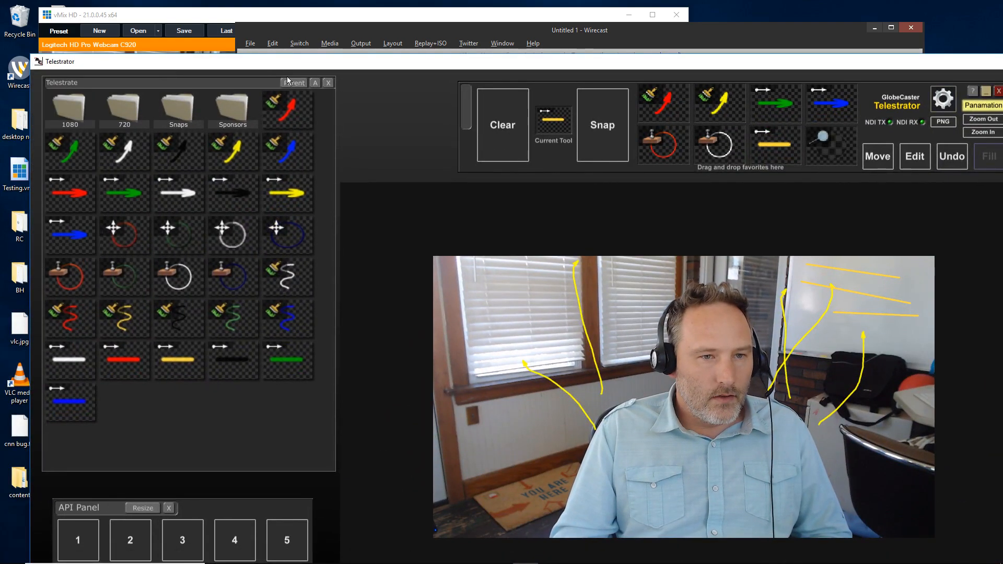
left_click(984, 105)
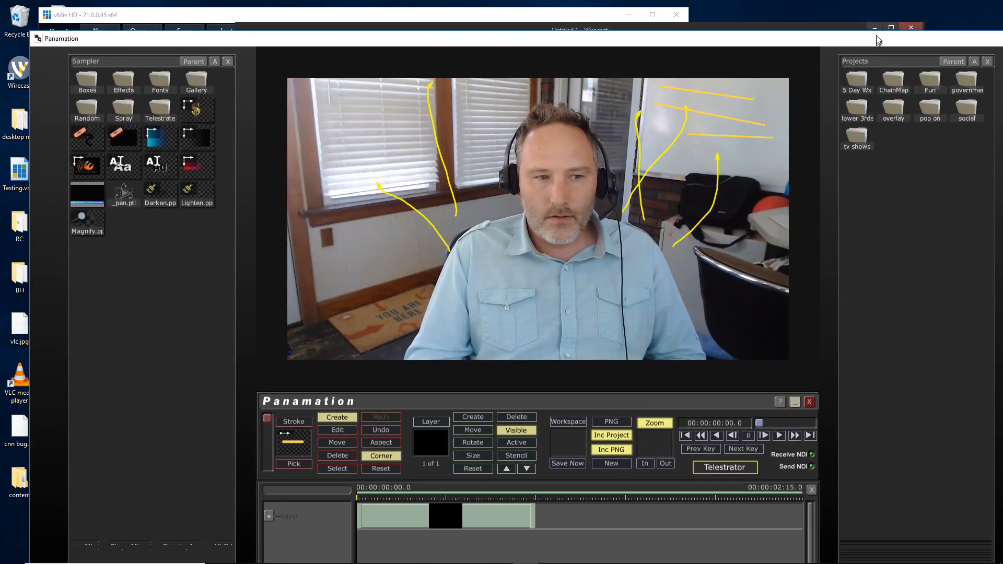
left_click_drag(878, 41, 844, 26)
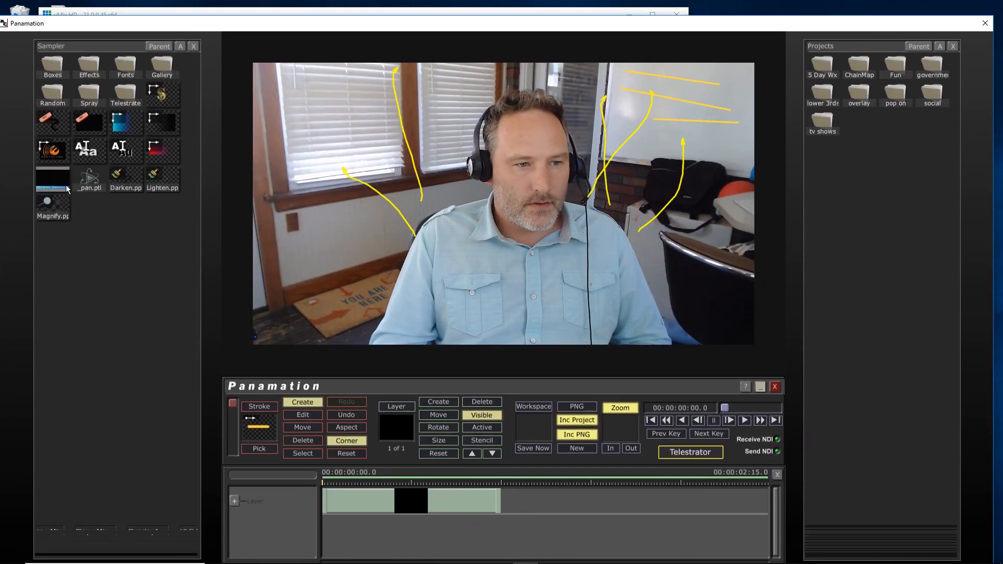
left_click(88, 180)
left_click(503, 304)
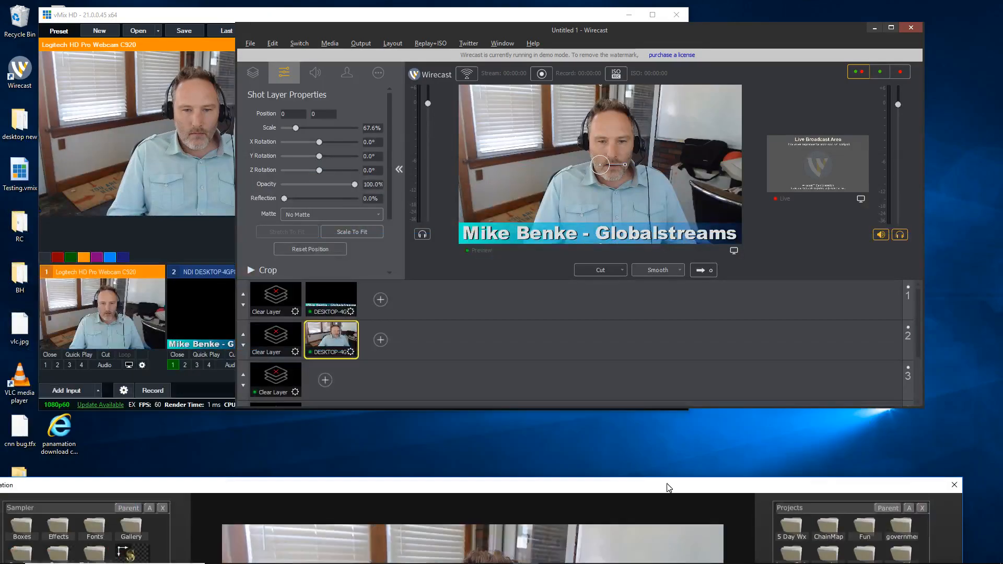
View the name lower third in the Wirecast preview and the vMix output, minimizing each window after checking it.
left_click_drag(621, 42, 662, 77)
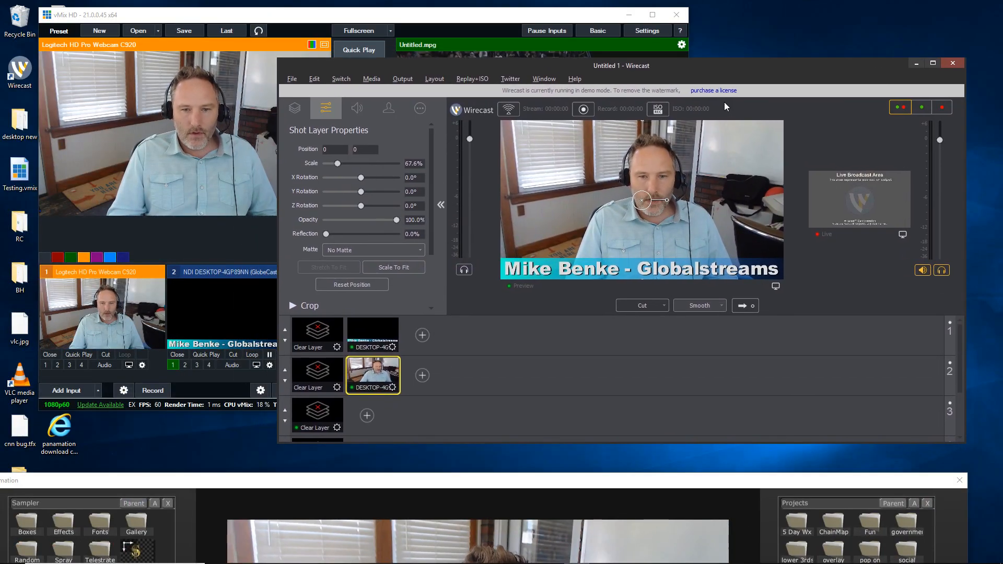
left_click(916, 64)
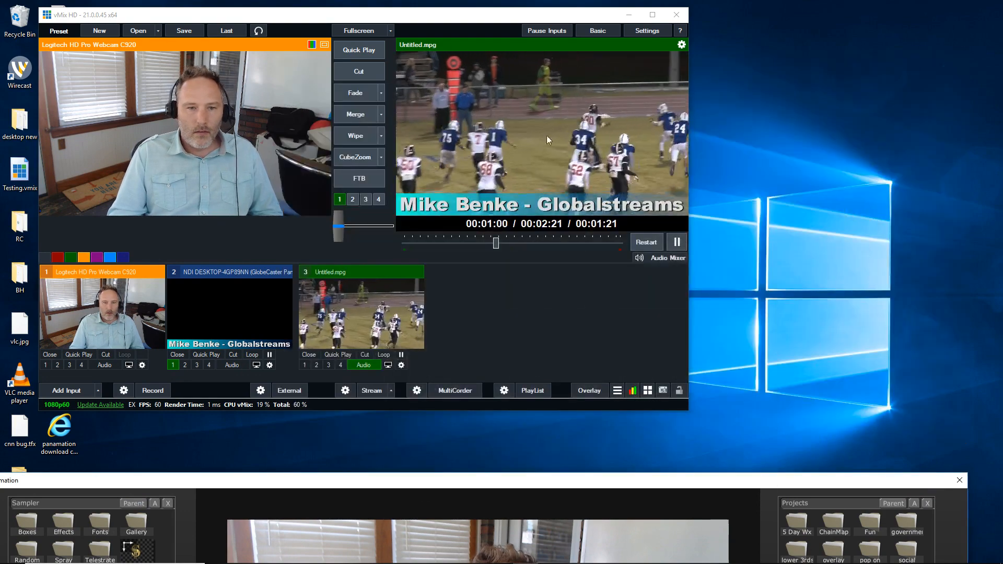
left_click_drag(369, 14, 594, 40)
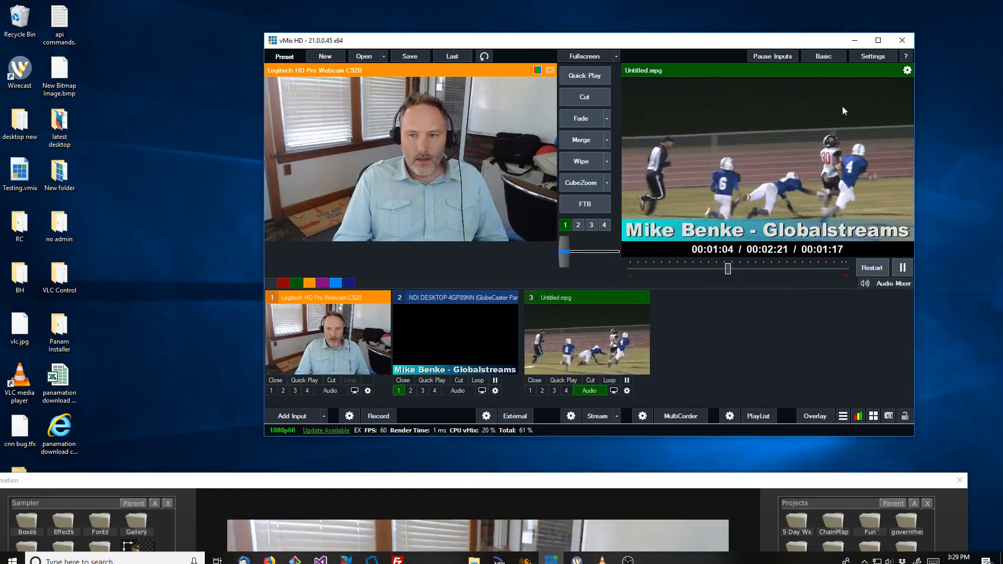
left_click(855, 40)
Bring Panamation back up, check the lower third over the webcam in the NewTek NDI monitor, and minimize the monitor.
left_click_drag(786, 477, 818, 4)
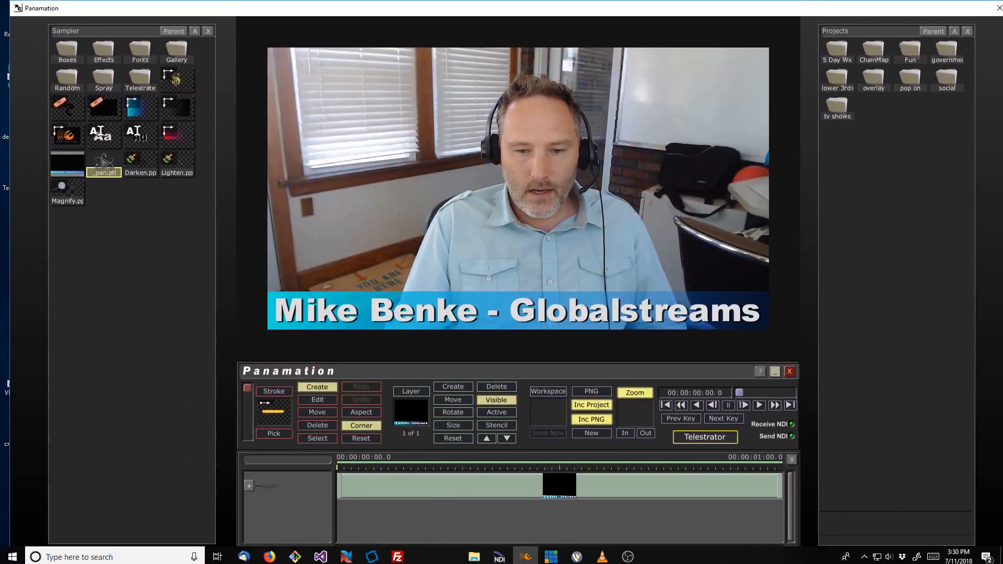
left_click(499, 554)
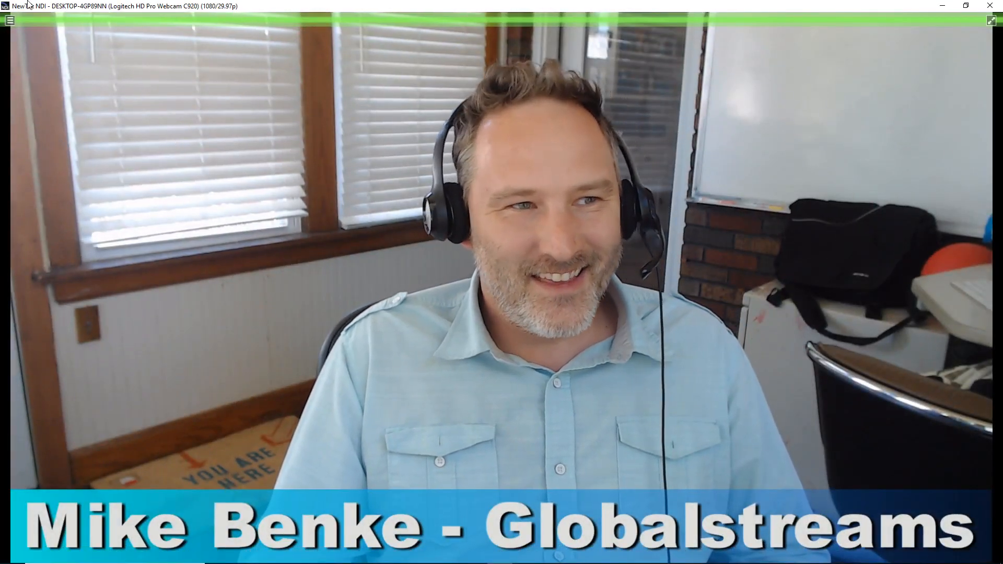
left_click(943, 6)
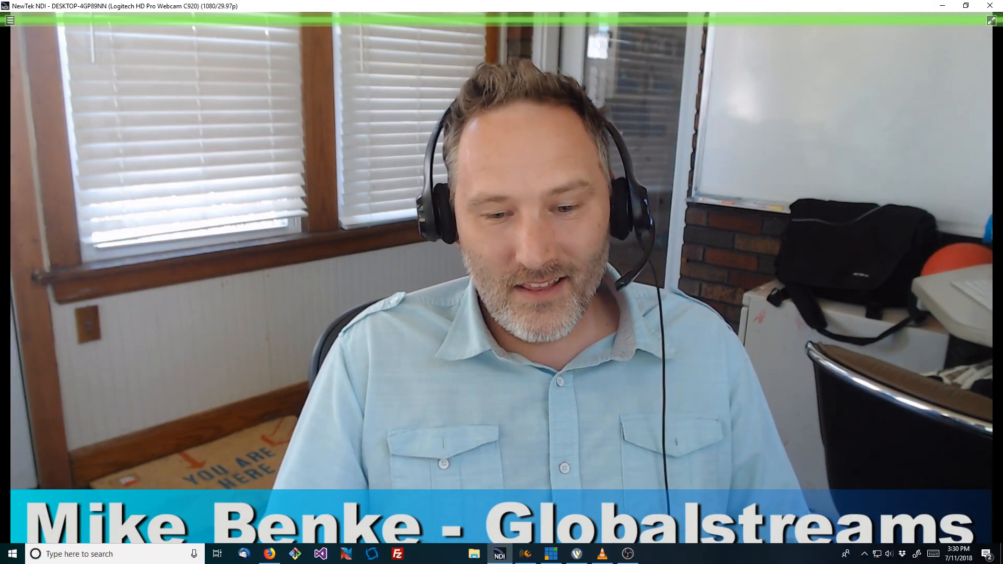
Switch to OBS, select its NDI Source, move the window off the presenter's face, and minimize the NDI monitor and OBS.
left_click(628, 554)
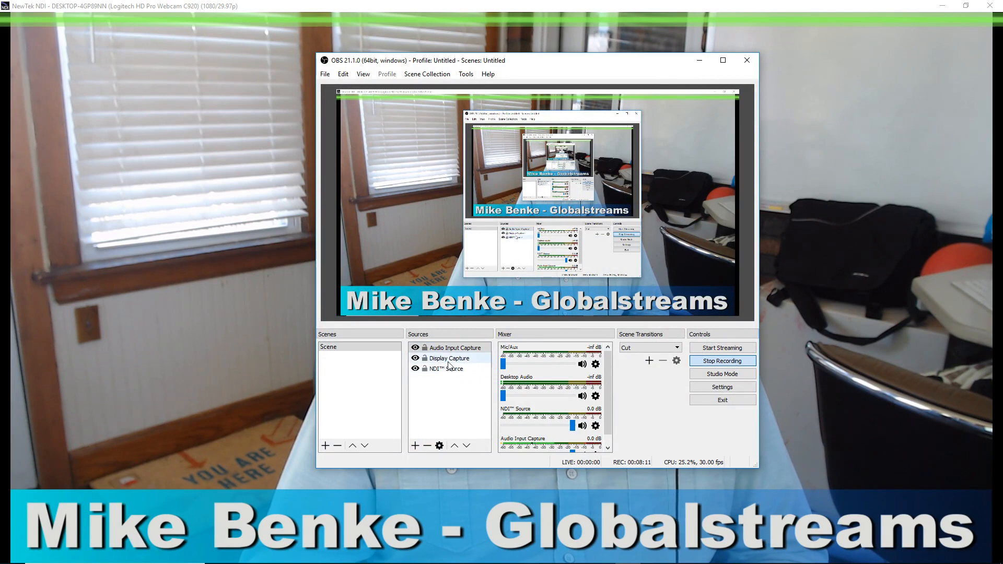
mouse_move(453, 370)
left_mouse_down()
mouse_move(468, 348)
mouse_move(468, 371)
left_mouse_up()
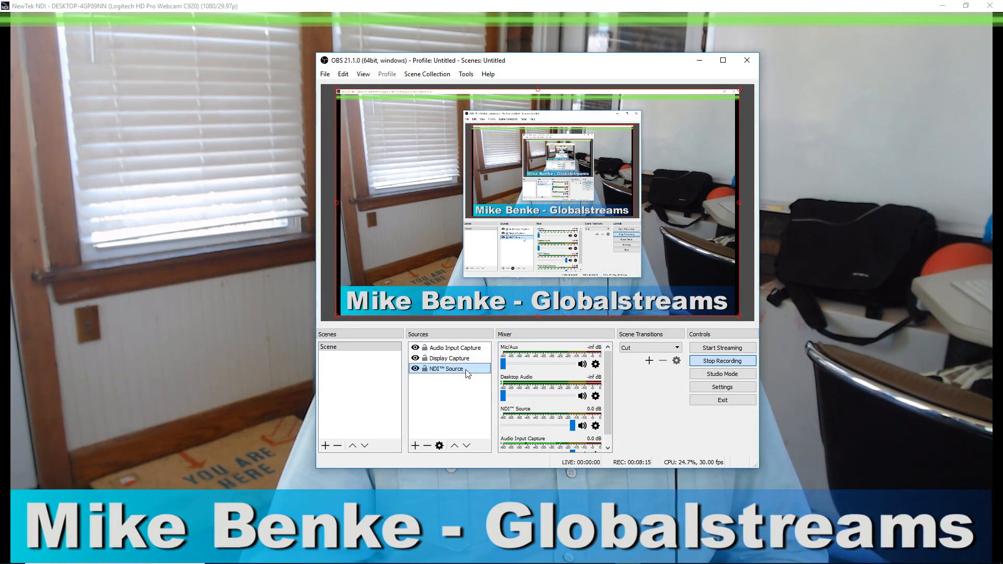
left_click_drag(590, 53, 276, 34)
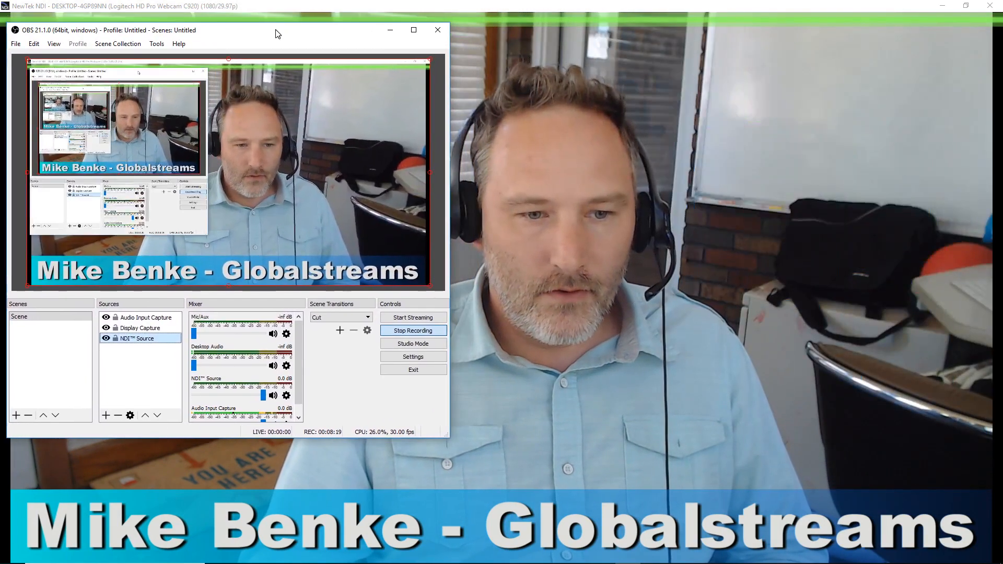
left_click(942, 6)
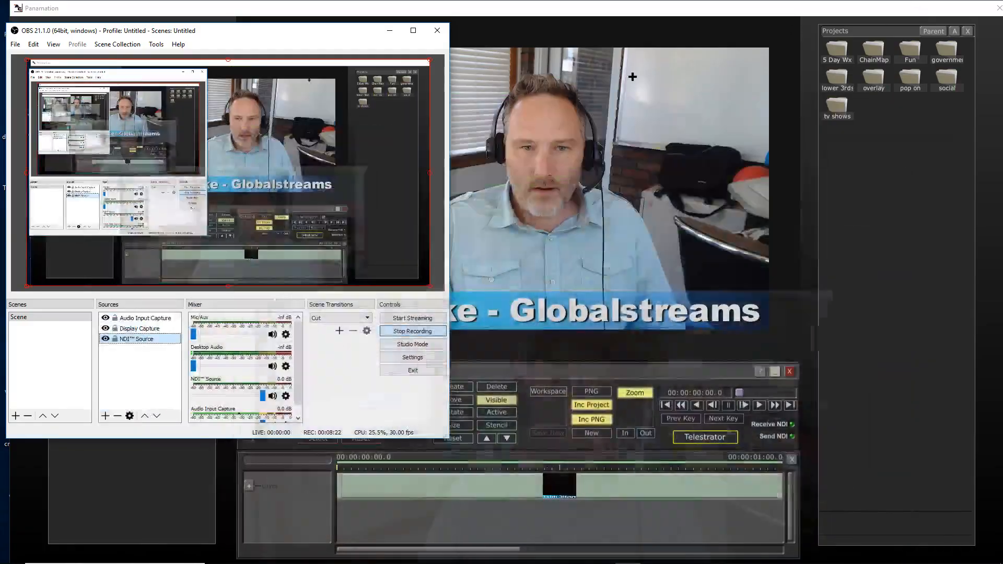
left_click(388, 30)
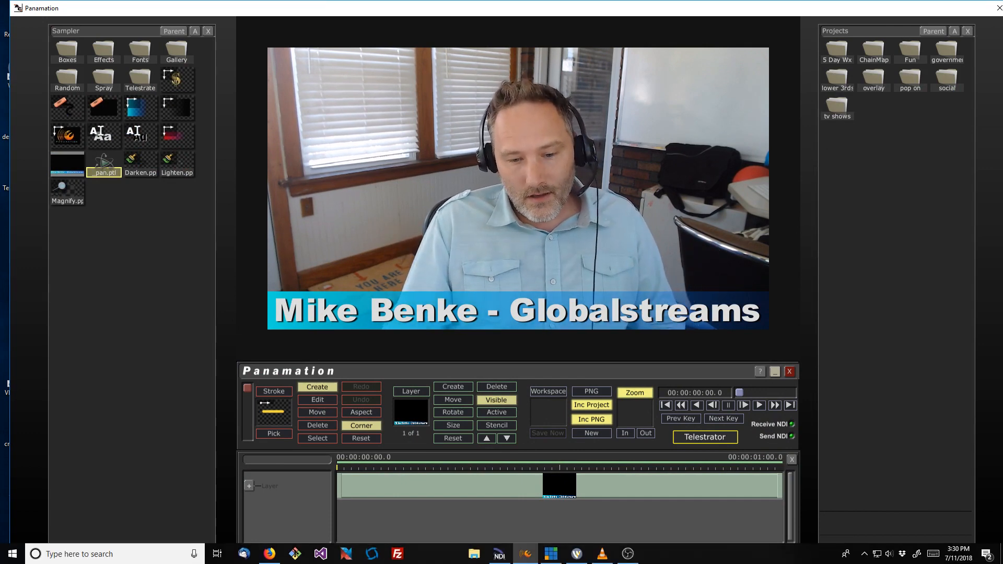
Stop the OBS screen recording from the system tray.
left_click(864, 556)
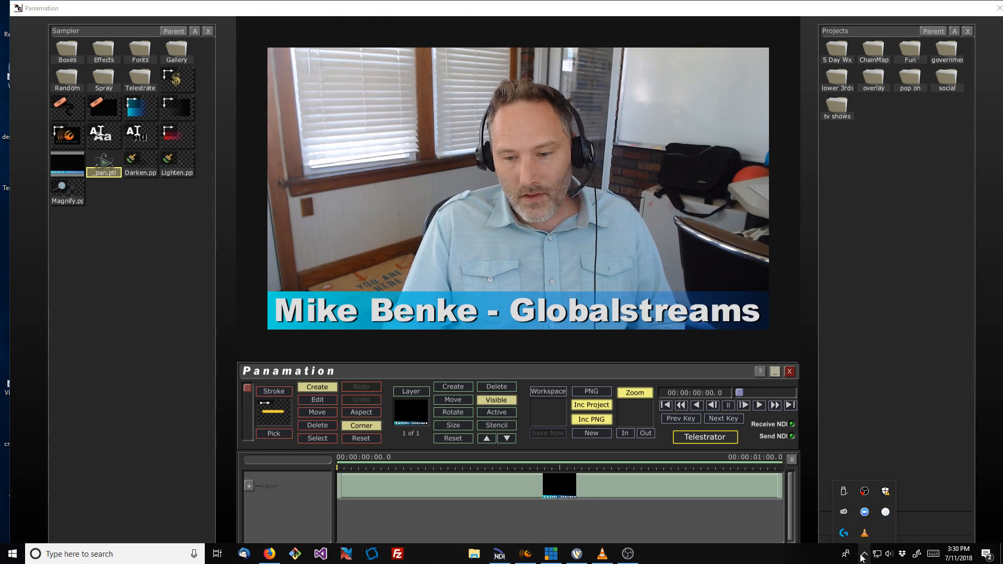
right_click(868, 496)
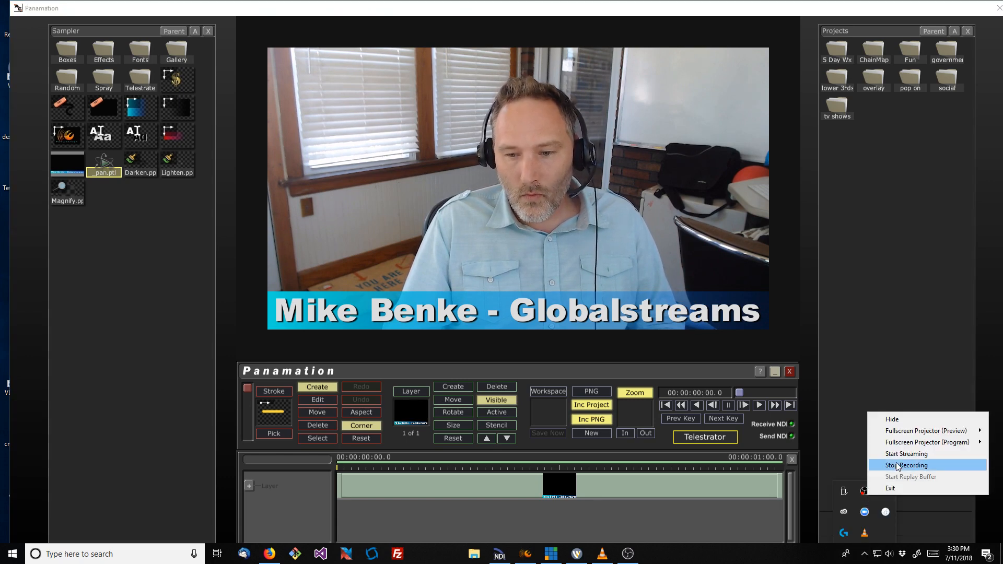